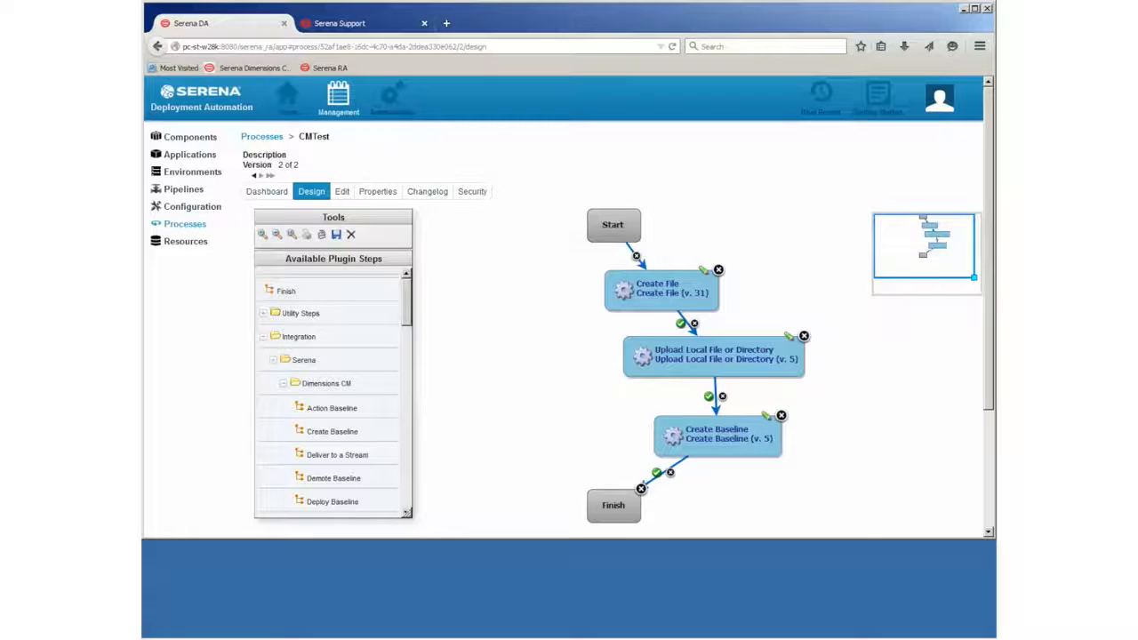
- Show the CMTest process's properties, which has none defined yet
left_click(385, 193)
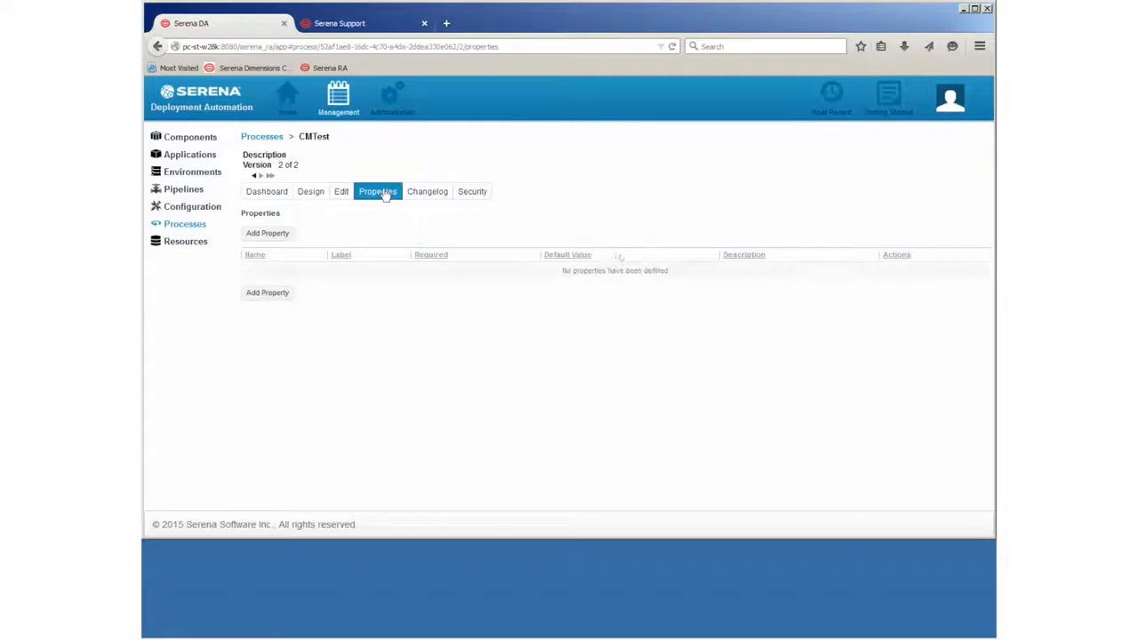
- Add a required process property named and labelled 'Baseline Name'
left_click(262, 236)
type("Baseline Name")
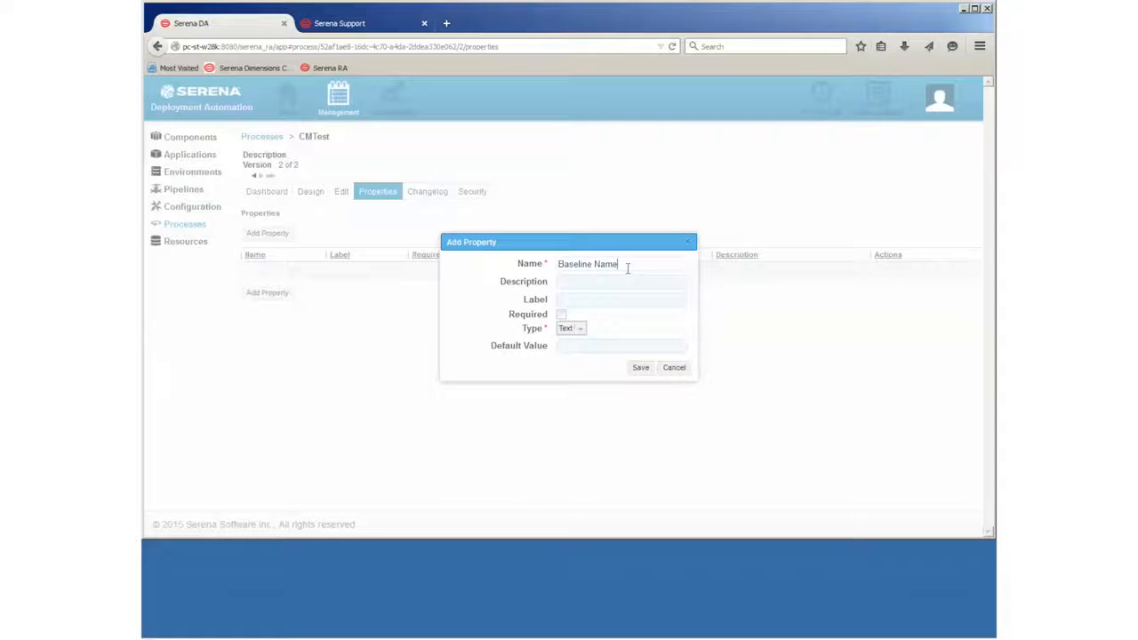
key("ctrl+a")
key("ctrl+c")
left_click(592, 302)
key("ctrl+v")
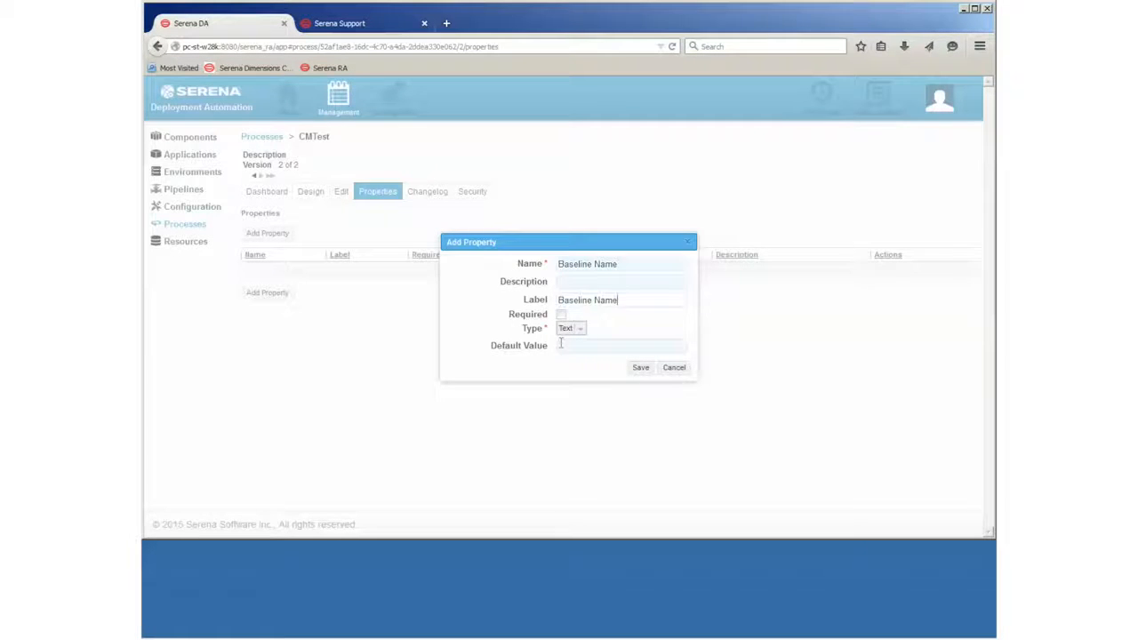
left_click(561, 317)
left_click(641, 368)
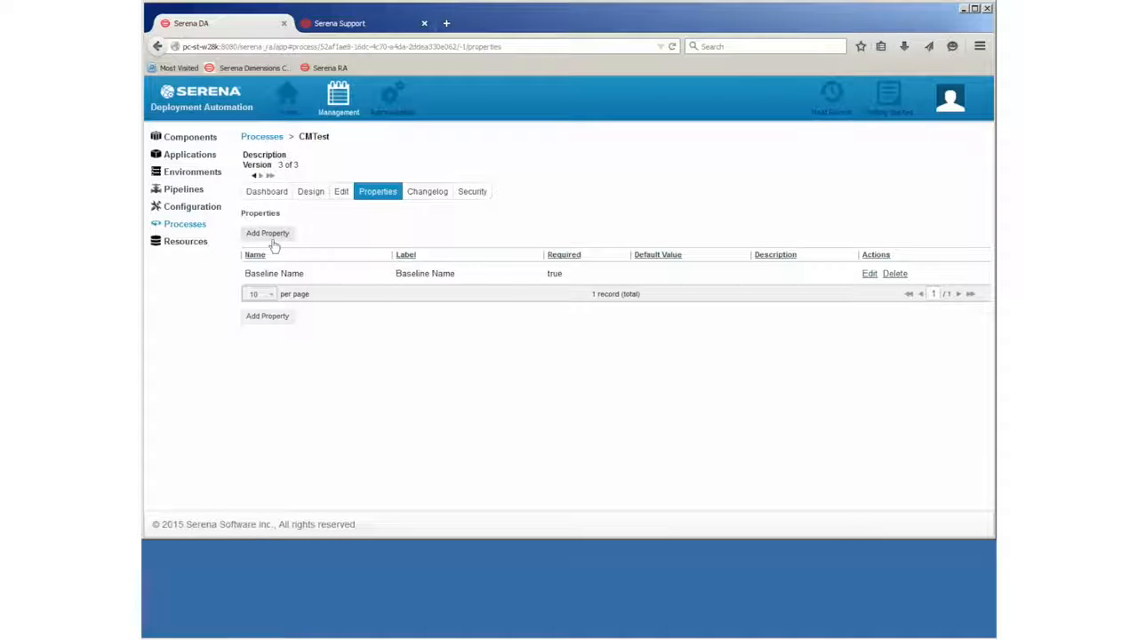
- Add a required 'Filename' property with a matching label, then return to the design diagram
left_click(272, 236)
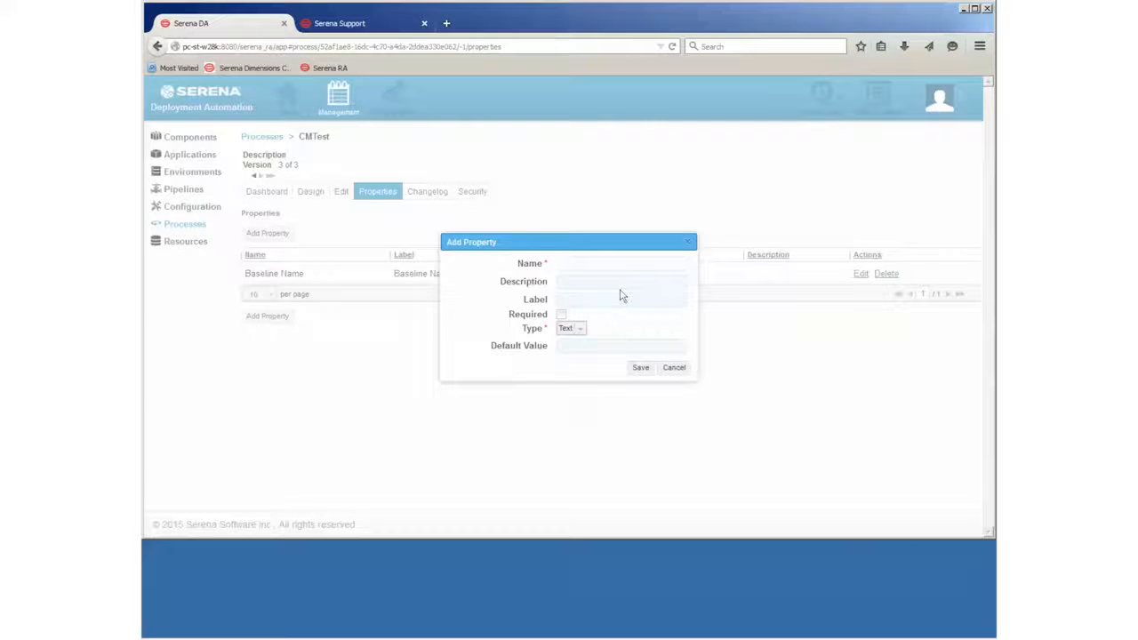
type("Fiel")
type("name")
left_click_drag(608, 263, 507, 263)
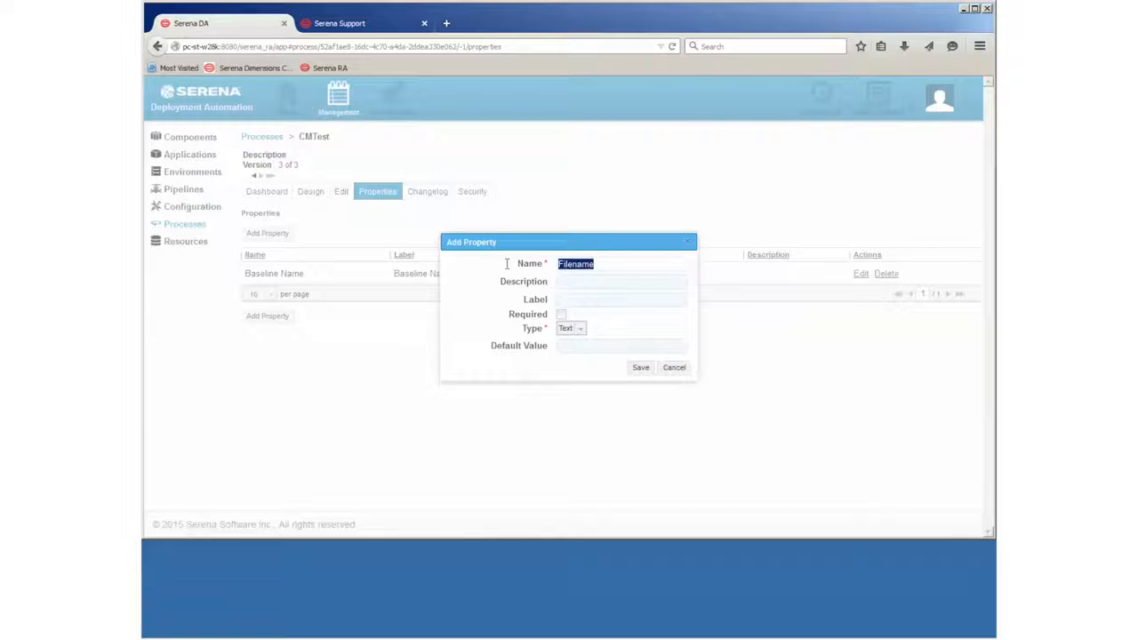
left_click(579, 301)
key("ctrl+v")
left_click(561, 314)
left_click(642, 368)
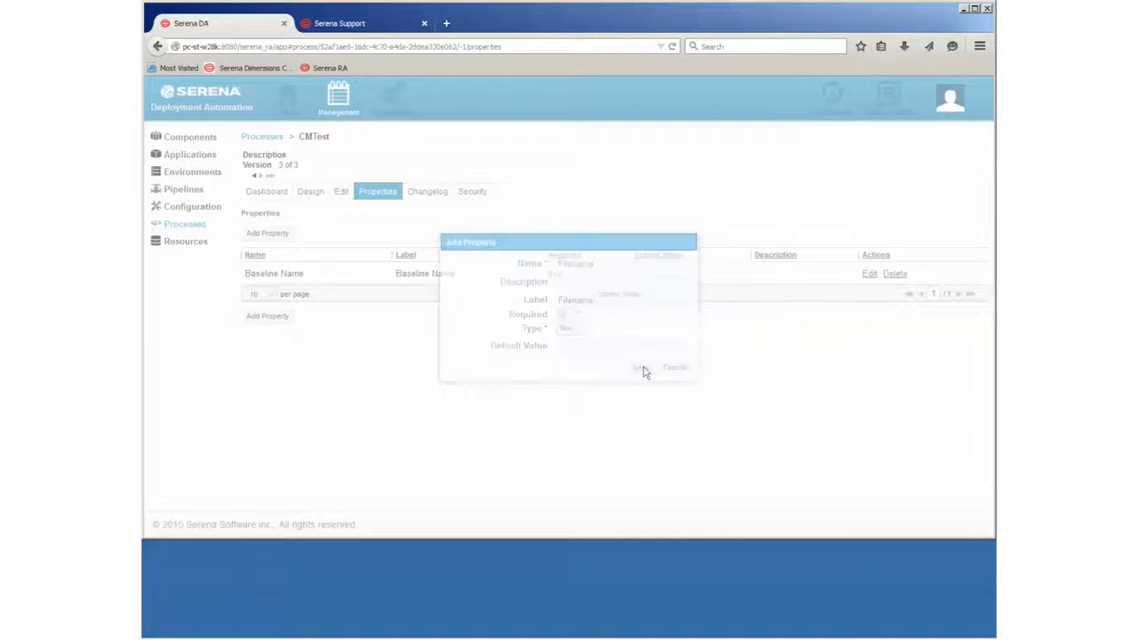
left_click(312, 195)
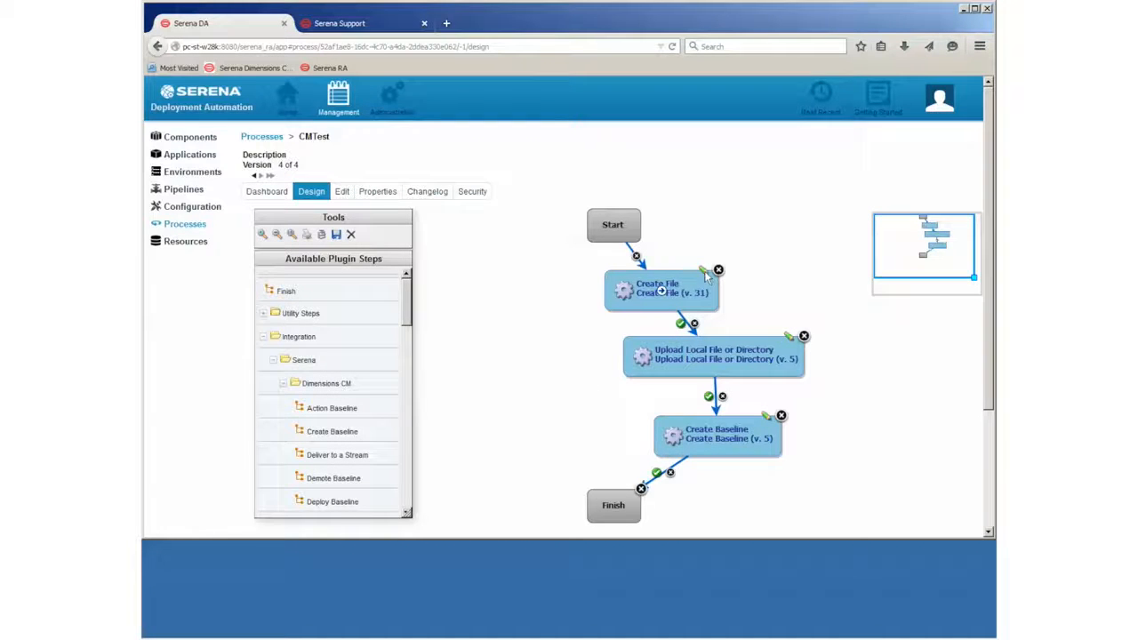
- Set the Create File step's File Name to ${Filename} and save the step
left_click(705, 272)
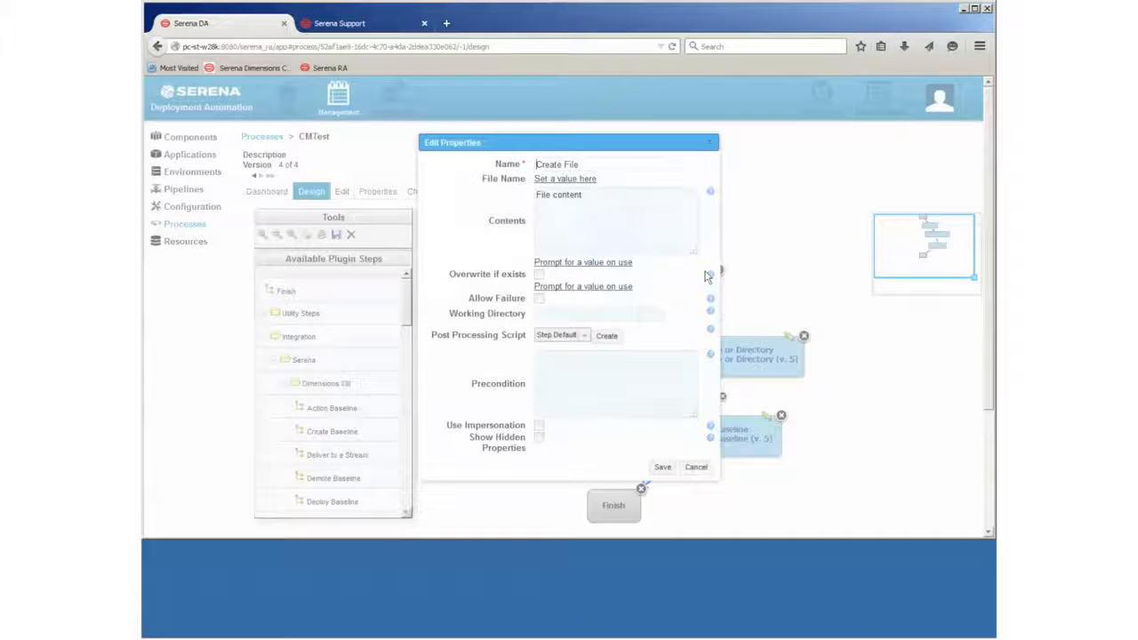
left_click(581, 179)
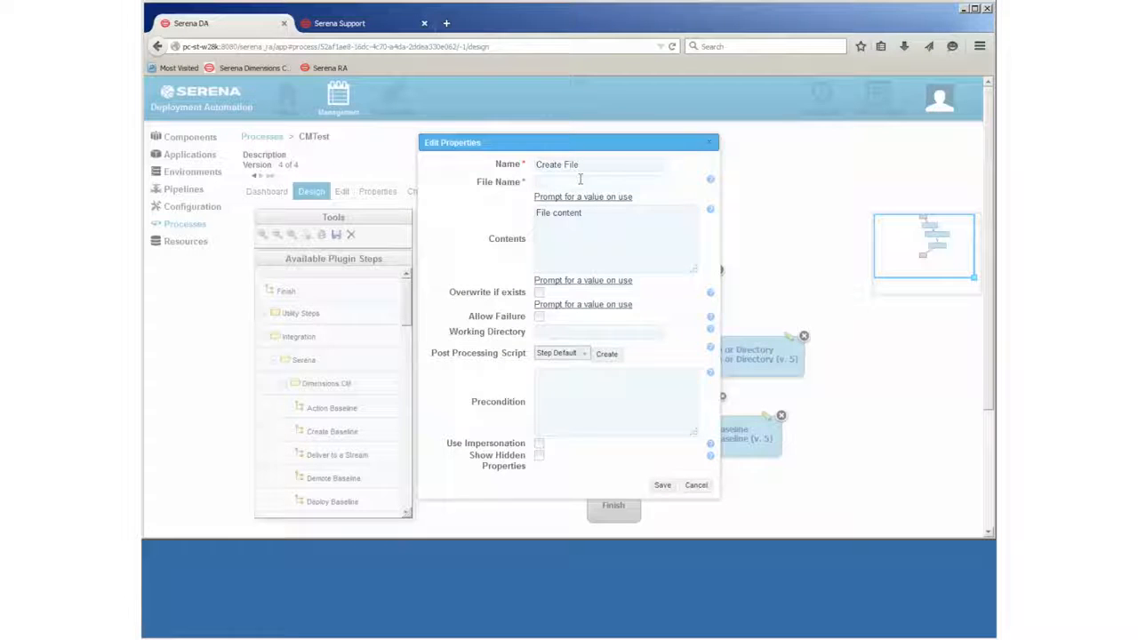
type("S{Fi")
type("lename")
type("}")
left_click(663, 486)
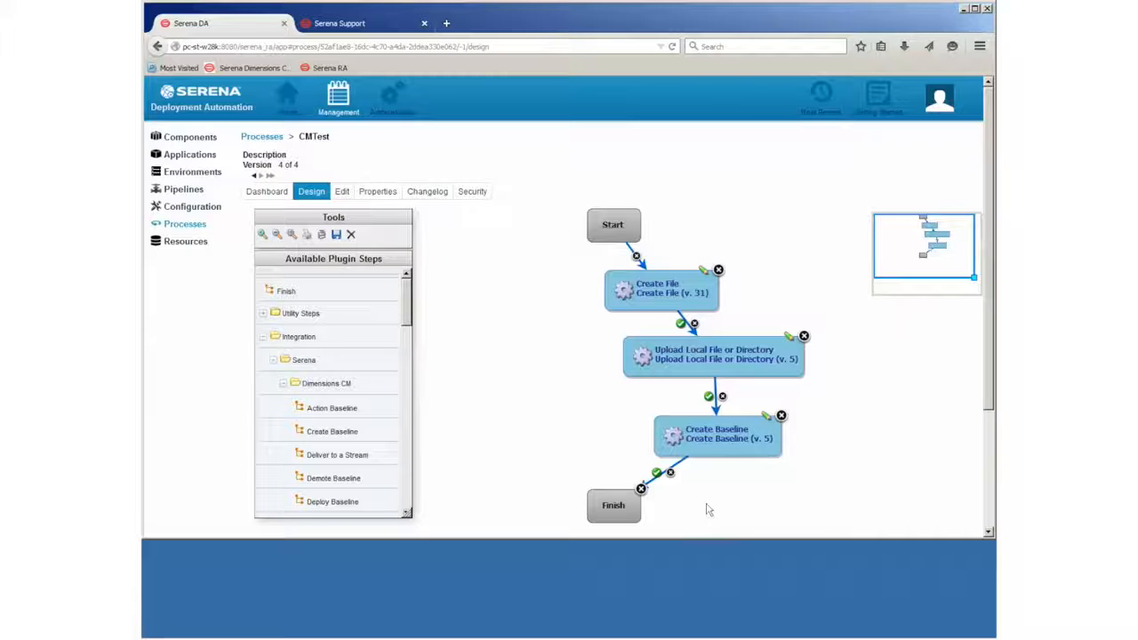
- Remove the Create Baseline→Finish link and drop a Monitor File Contents step onto the diagram
left_click_drag(990, 338, 988, 436)
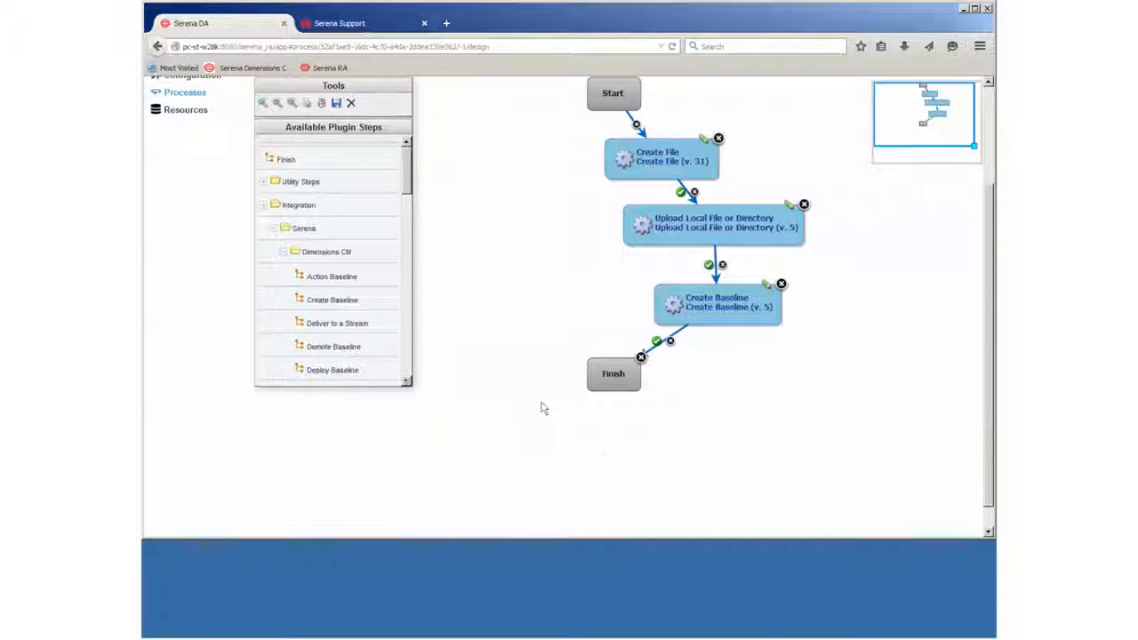
left_click_drag(611, 384, 636, 500)
left_click(685, 399)
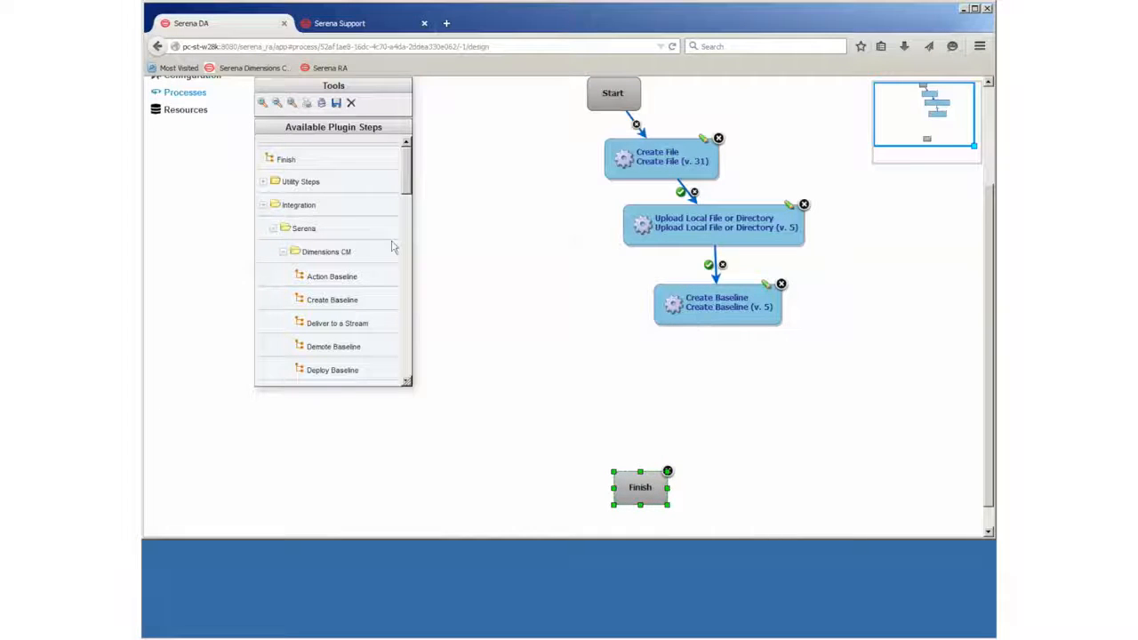
left_click(263, 207)
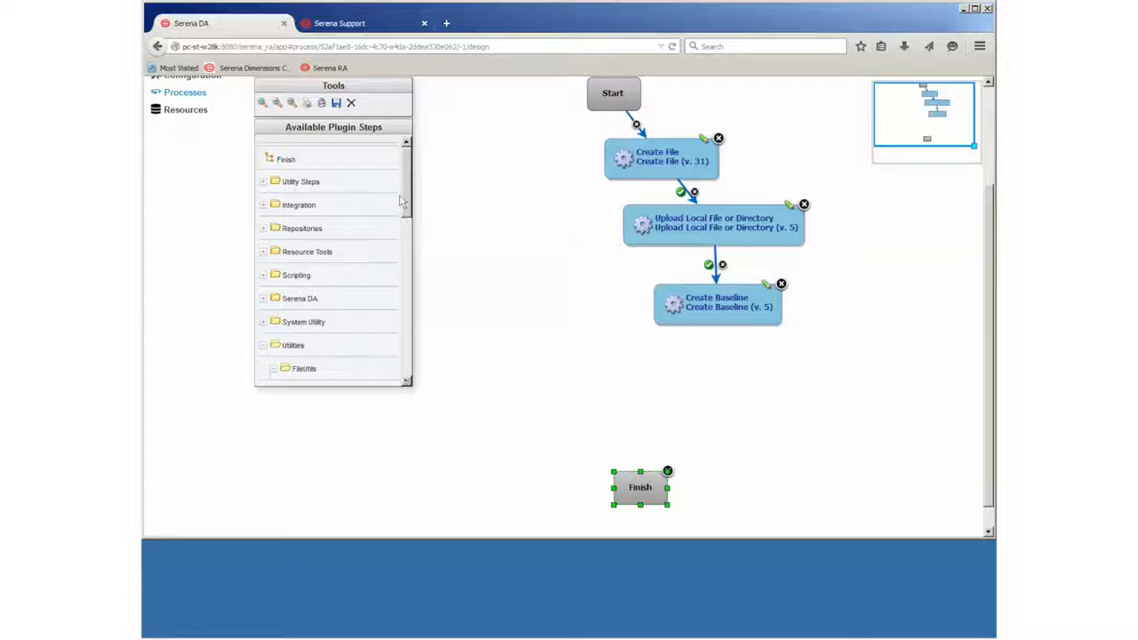
left_click_drag(405, 200, 405, 289)
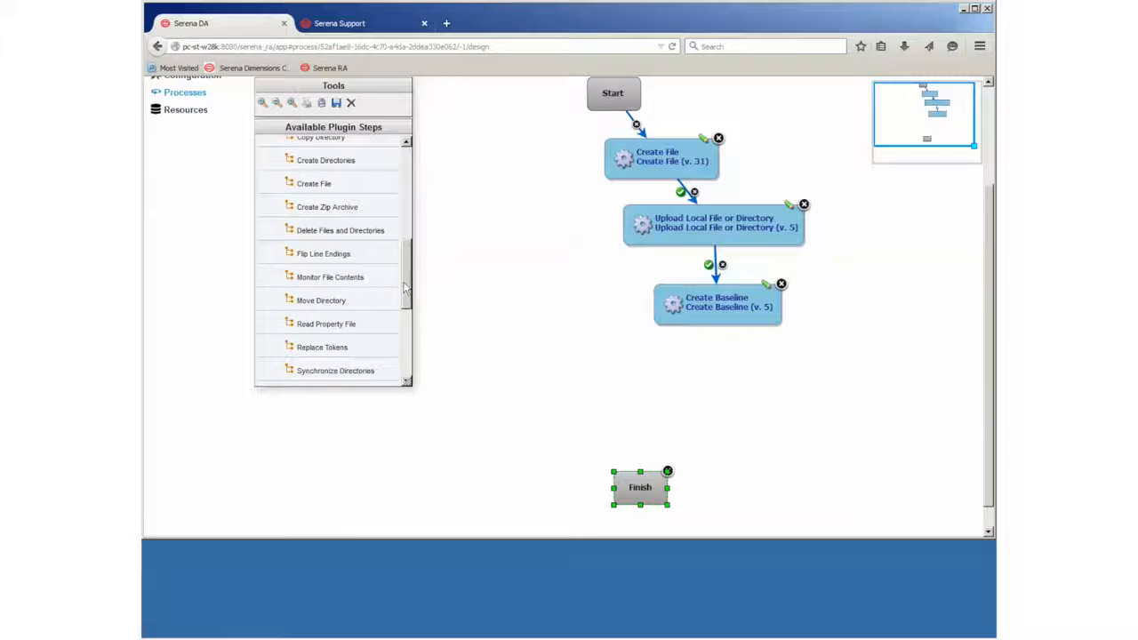
left_click_drag(311, 282, 685, 366)
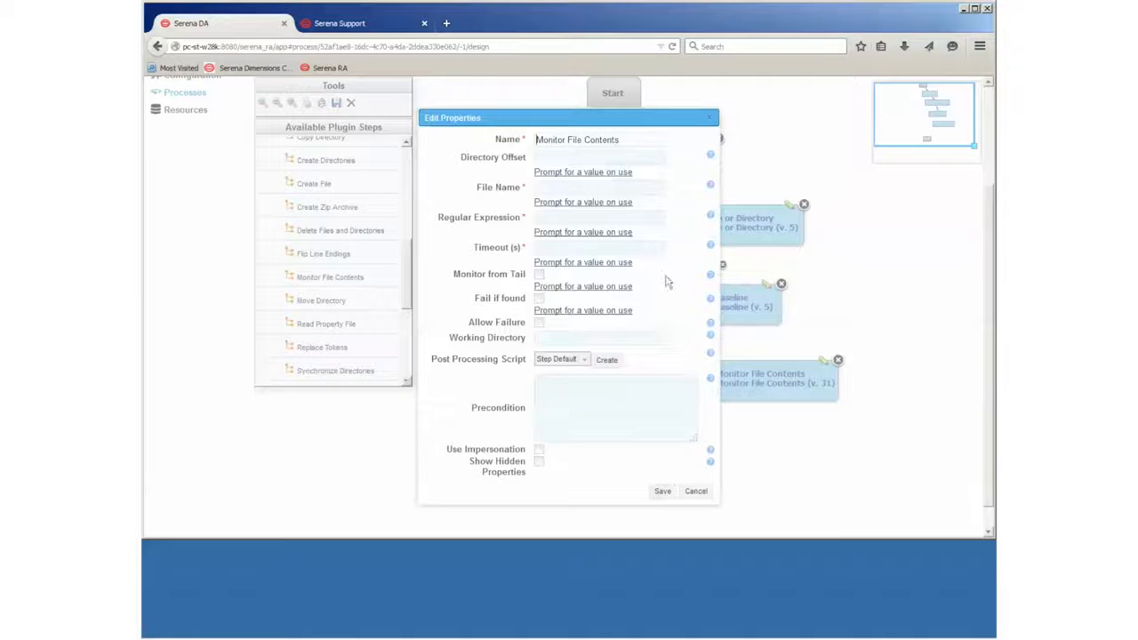
- Configure the monitor to watch ${Filename} for 'Success' with a 3-second timeout
left_click(550, 161)
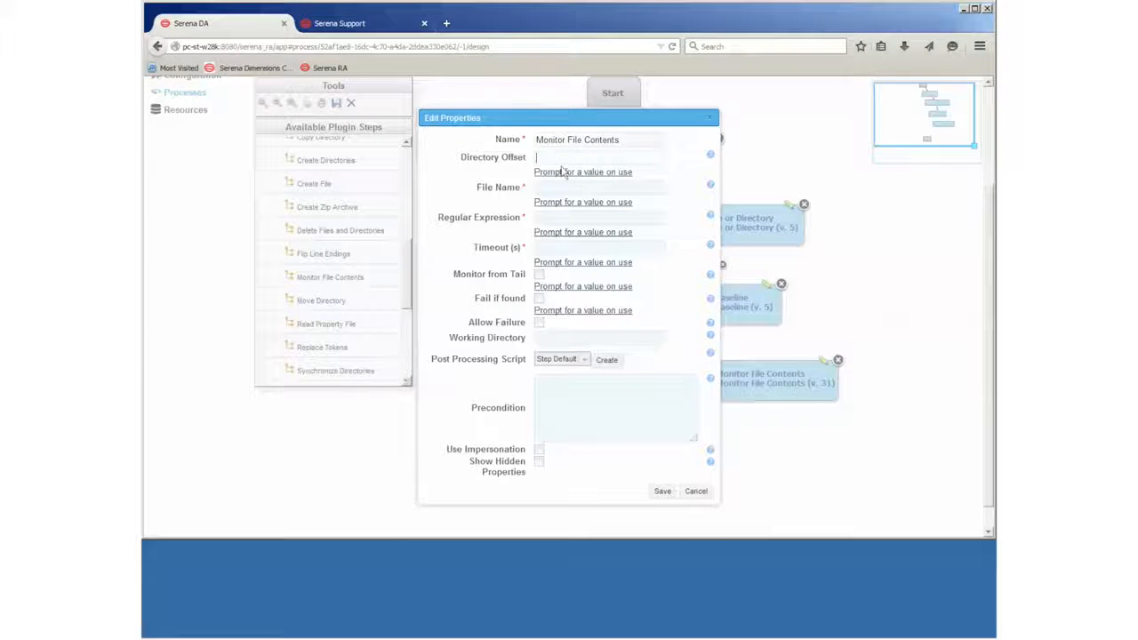
type("Filename")
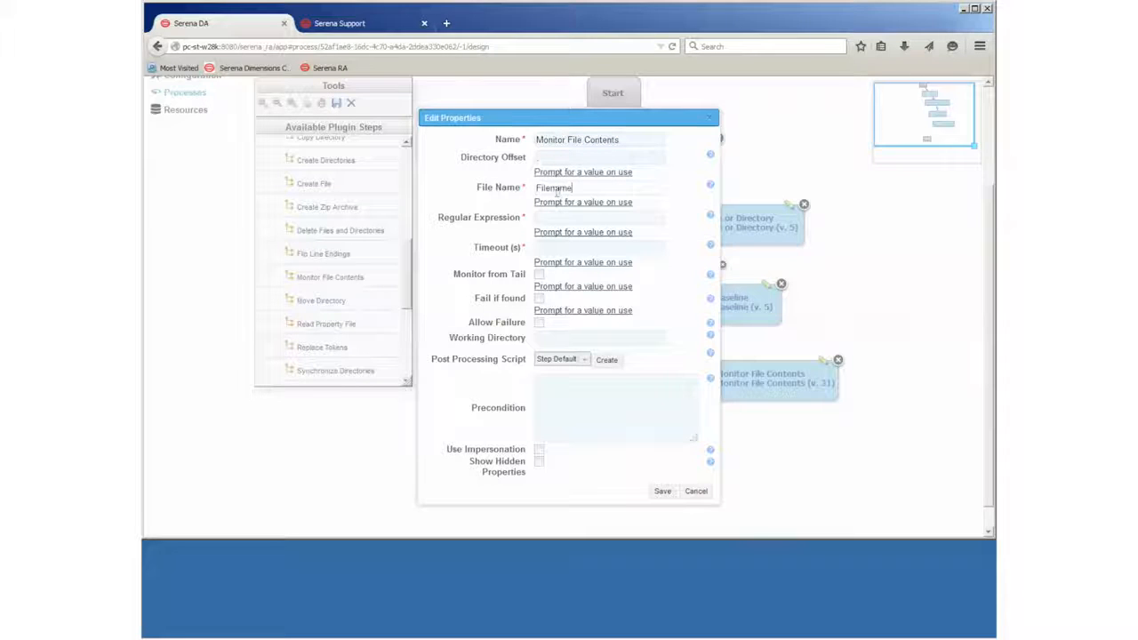
key("Home")
type("${")
key("Right")
left_click(593, 216)
type("${")
type("ccess")
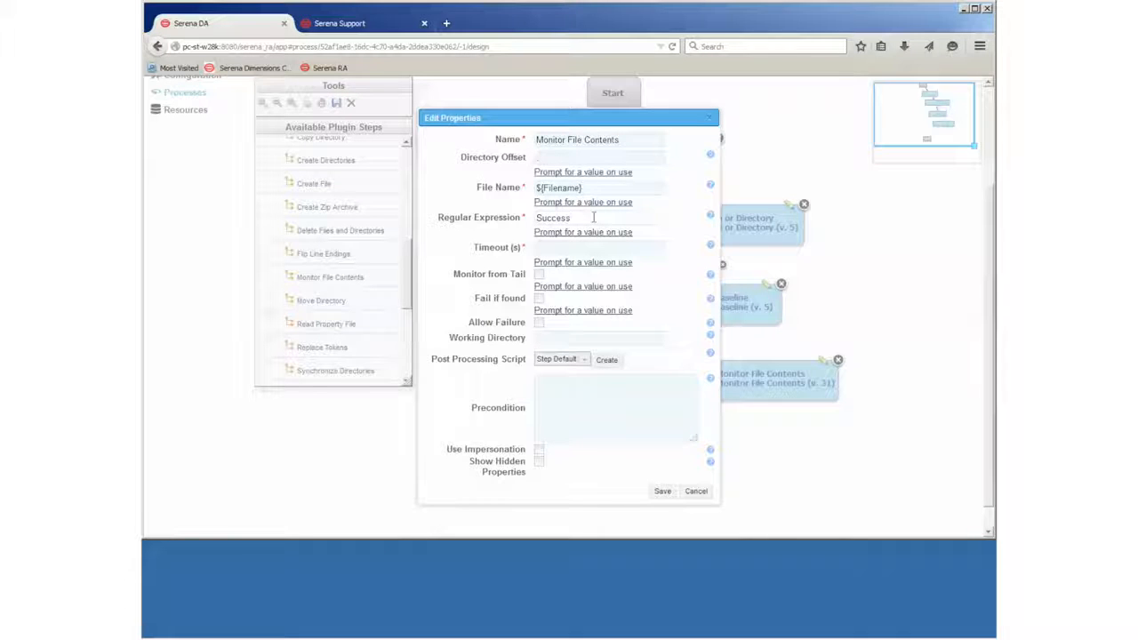
left_click(569, 245)
type("3")
left_click(662, 491)
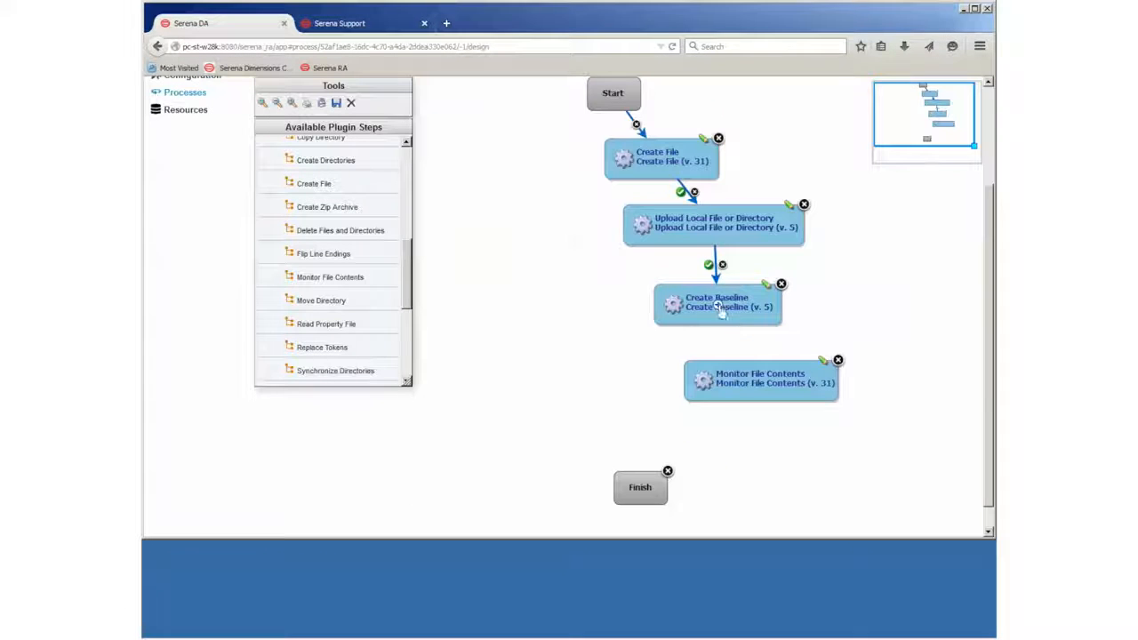
- Connect Create Baseline to Monitor File Contents and expand Integration > Serena > Dimensions CM plugins
left_click_drag(719, 305, 668, 394)
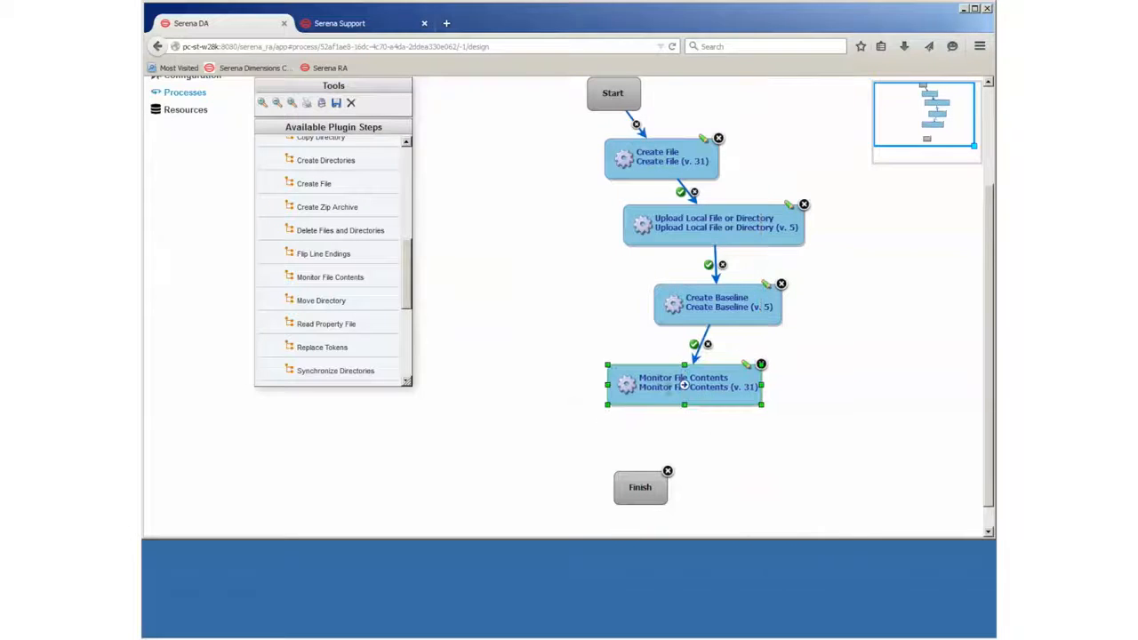
left_click(536, 367)
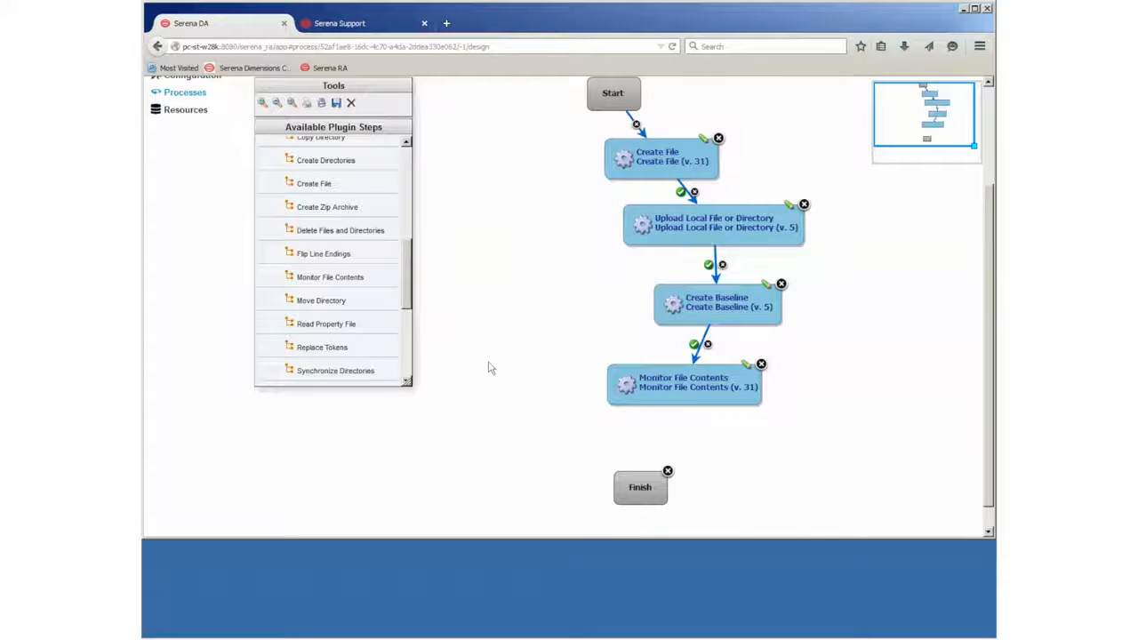
left_click_drag(405, 277, 419, 183)
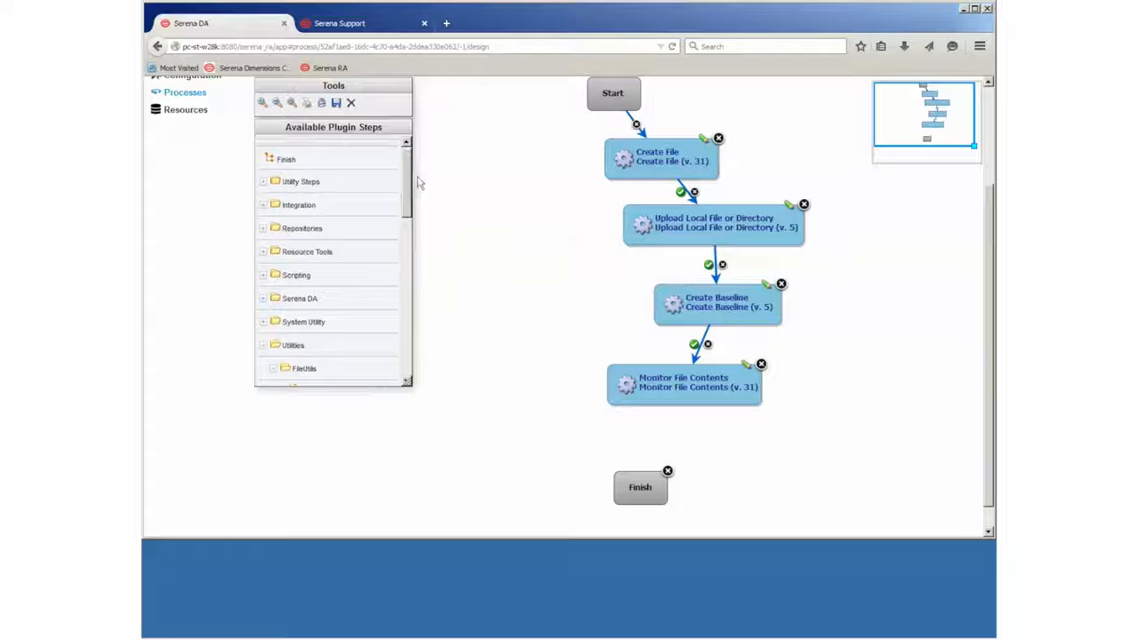
left_click(262, 204)
mouse_move(406, 182)
left_mouse_down()
mouse_move(406, 236)
mouse_move(403, 201)
left_mouse_up()
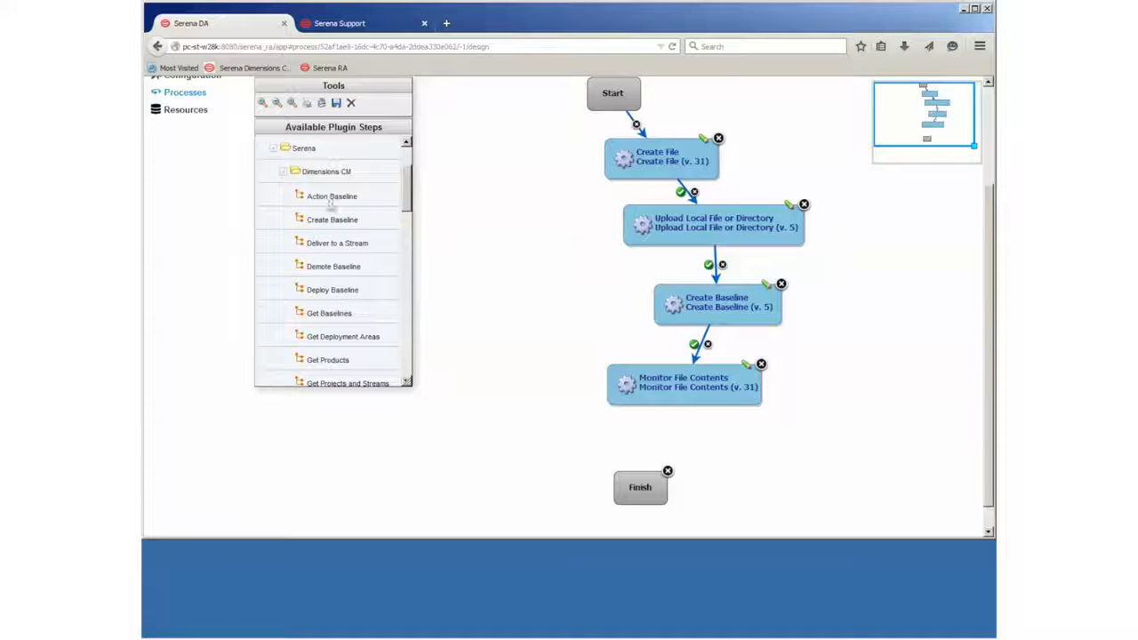
- Add an Action Baseline step named 'RELEASE Baseline' with the user ID, database cm_typical, connection dim12, product QLARIUS
left_click(754, 438)
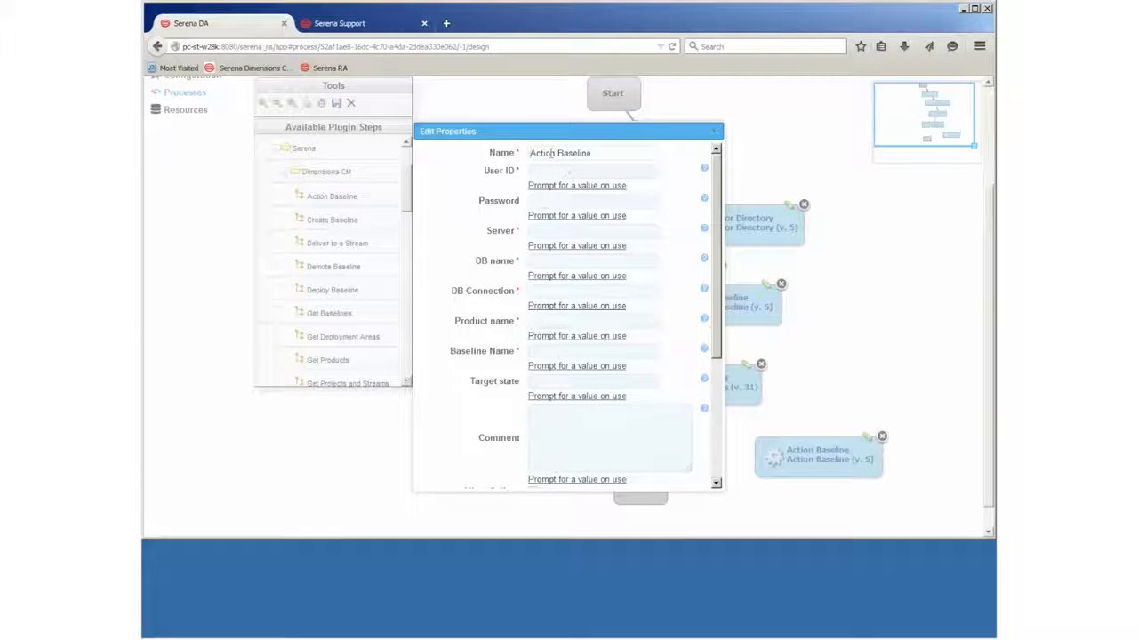
double_click(553, 153)
type("RELEASE")
left_click(561, 171)
type("d")
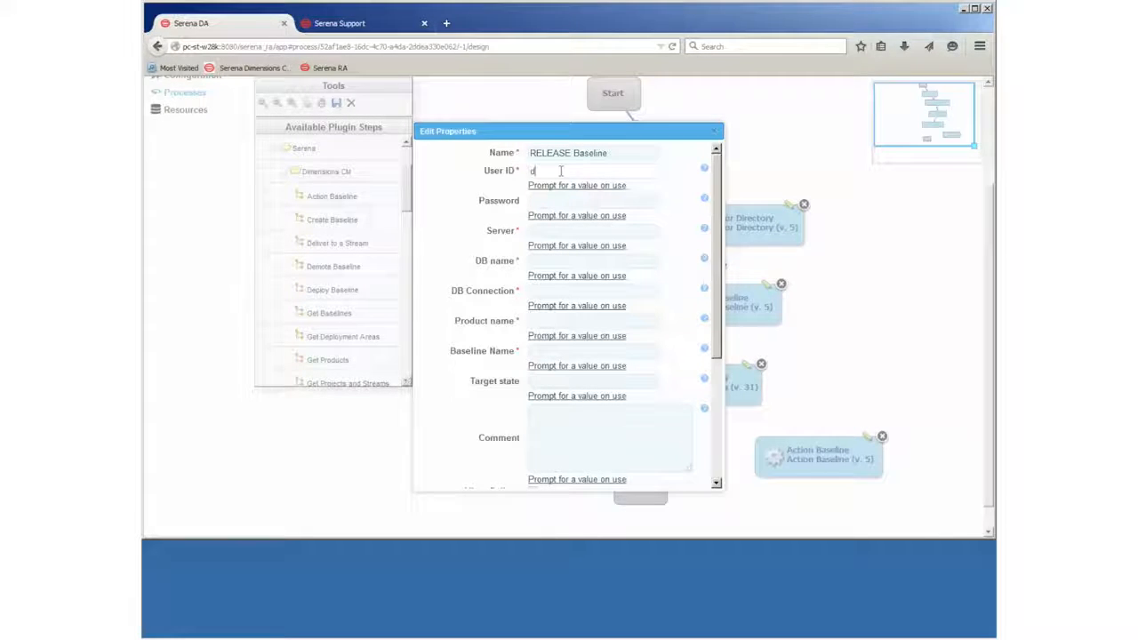
type("msys")
type("•••••")
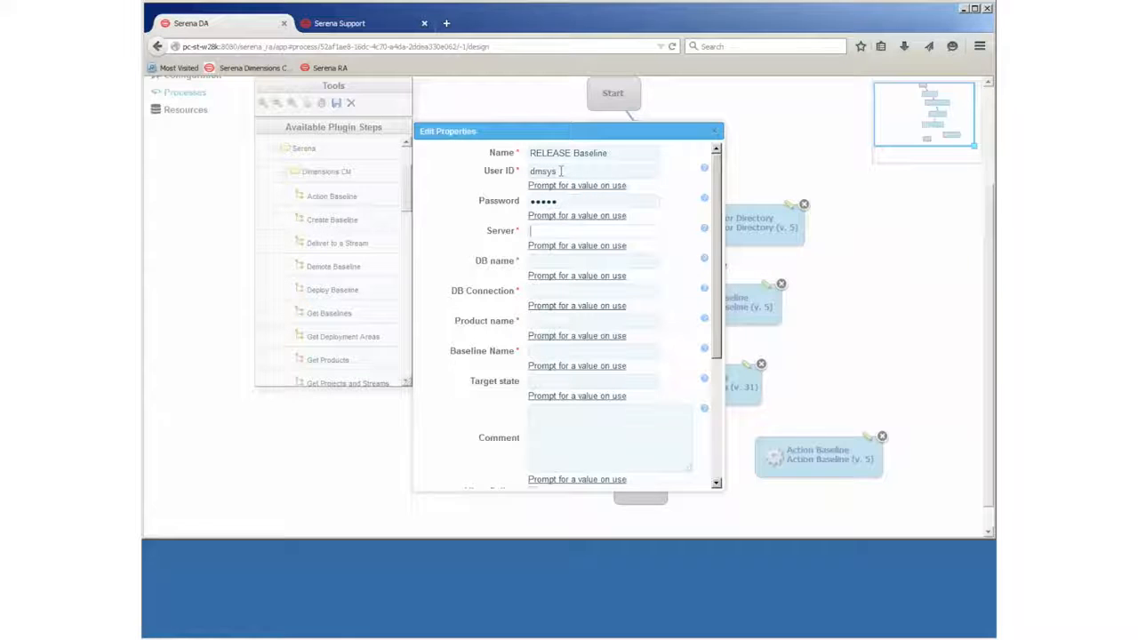
type("pc-st-w28k")
left_click(559, 258)
type("cm_typical")
key("Tab")
type("dim12")
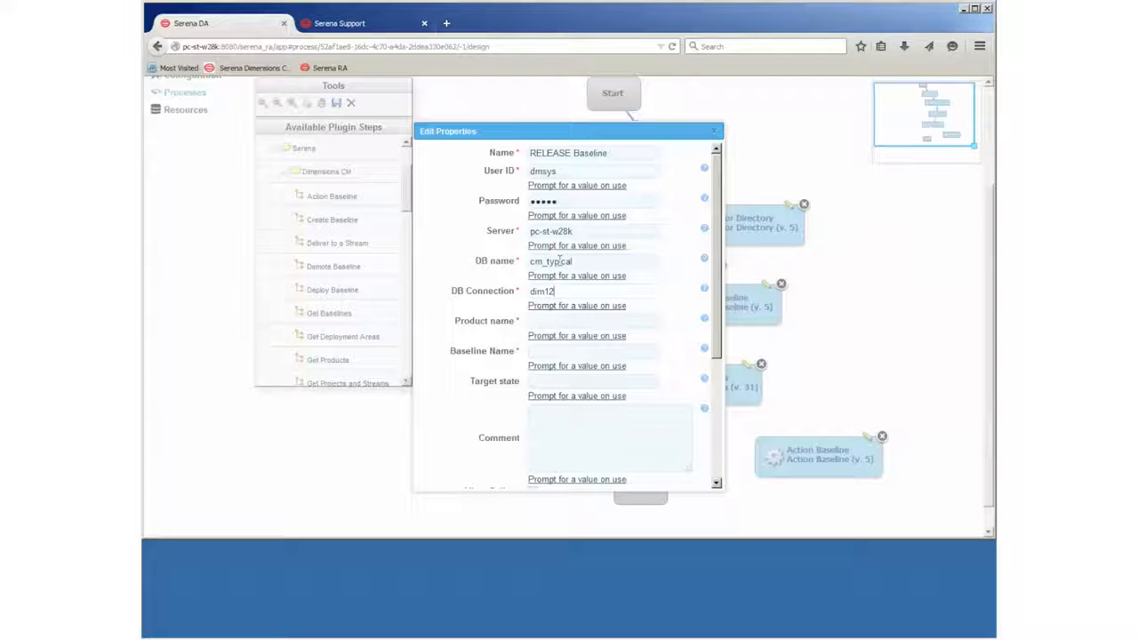
left_click(576, 322)
type("QLARIUS")
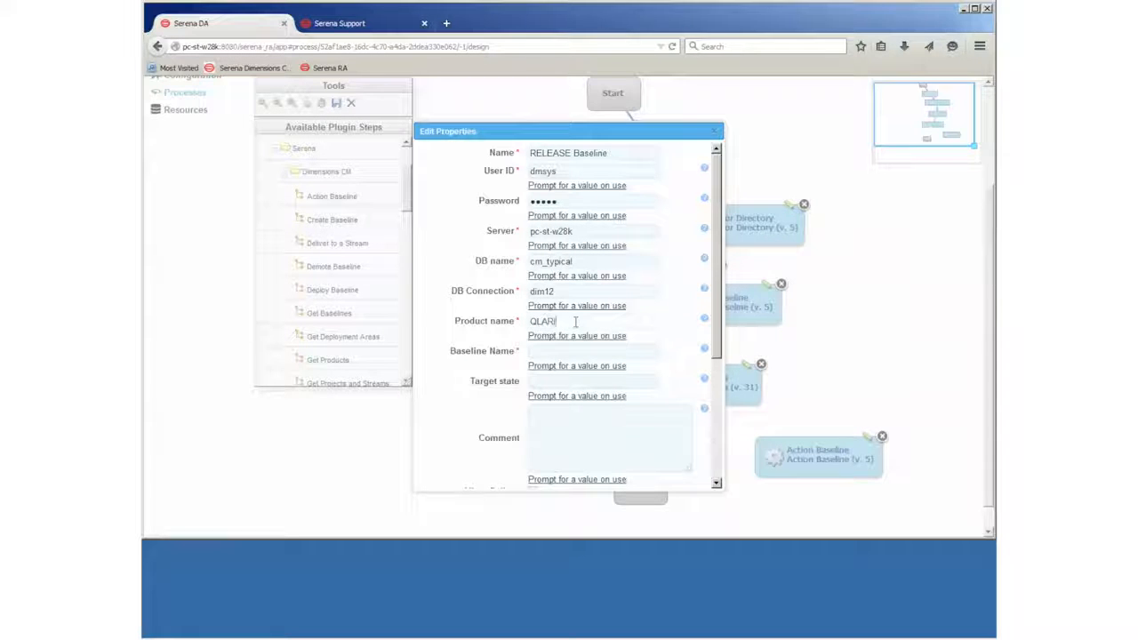
- Set its baseline to ${Baseline Name} with target state RELEASED and save the step
left_click(575, 352)
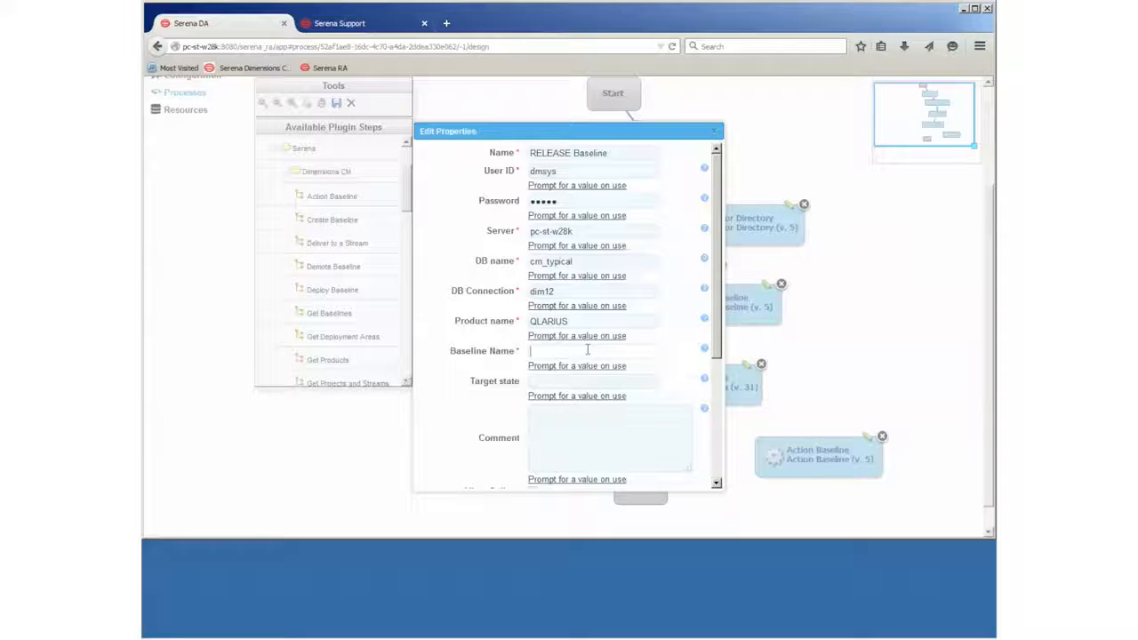
type("Baseline Name}")
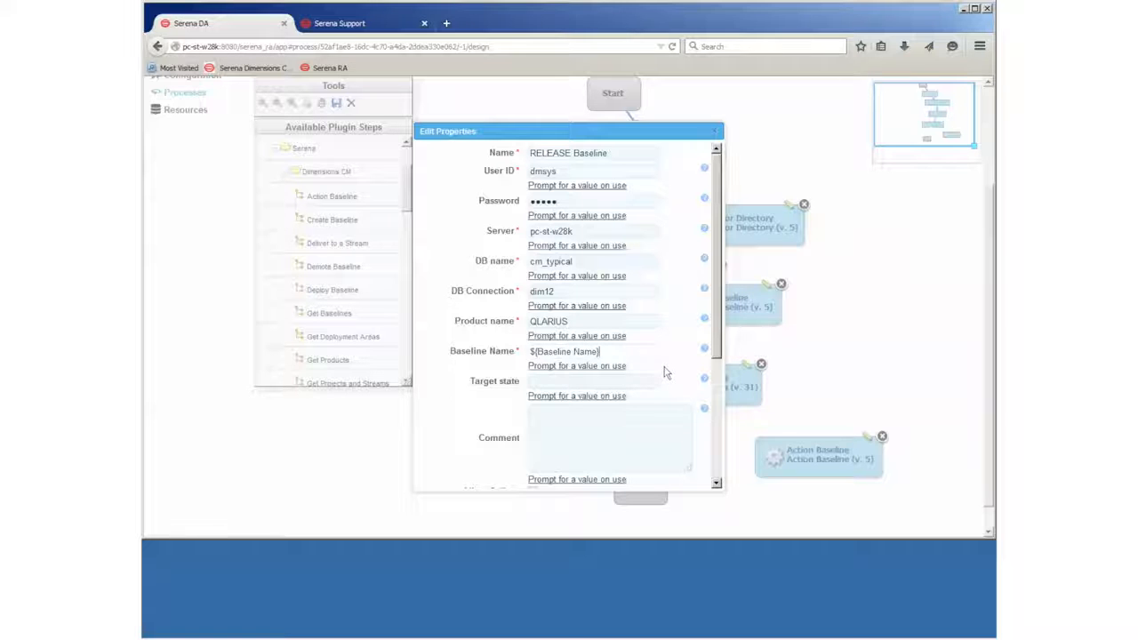
left_click(569, 380)
type("RELEASED")
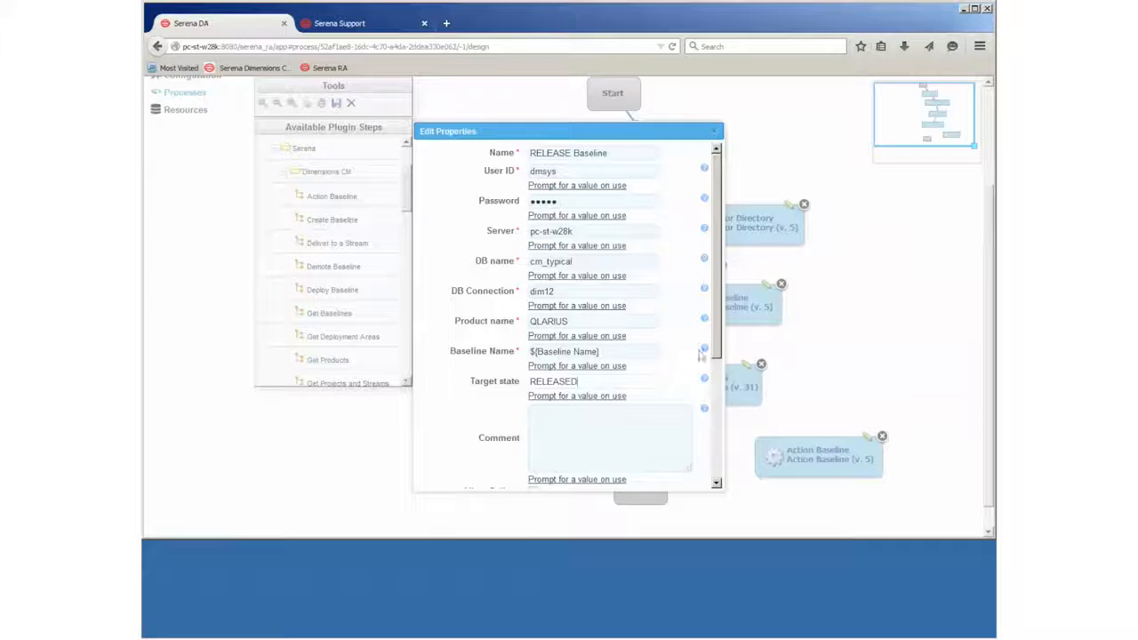
left_click_drag(715, 342, 709, 464)
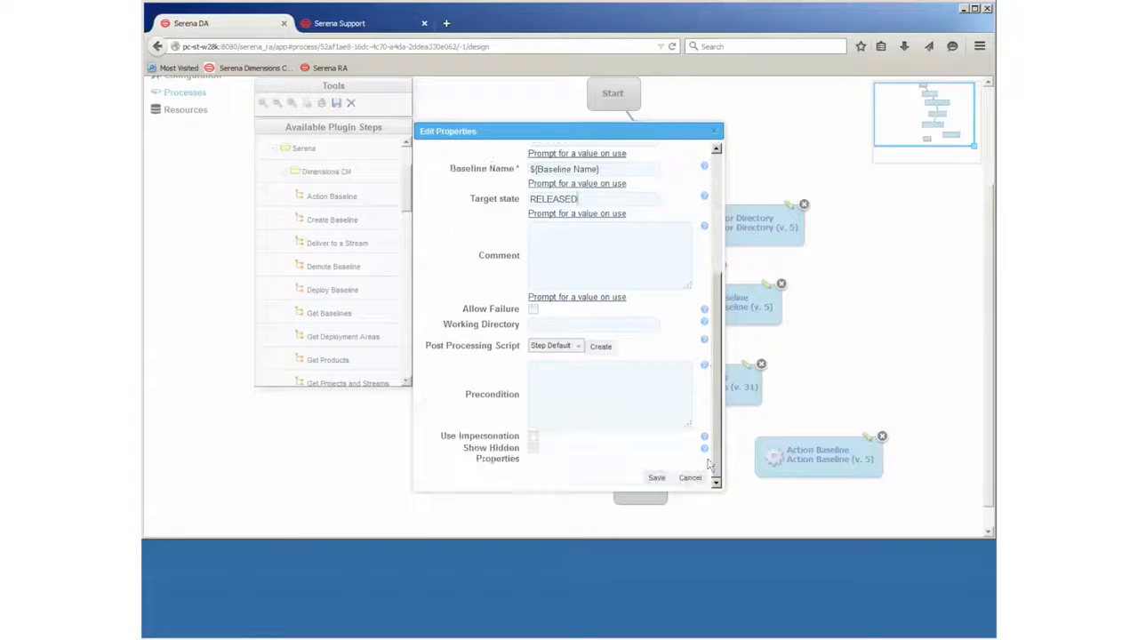
left_click(656, 477)
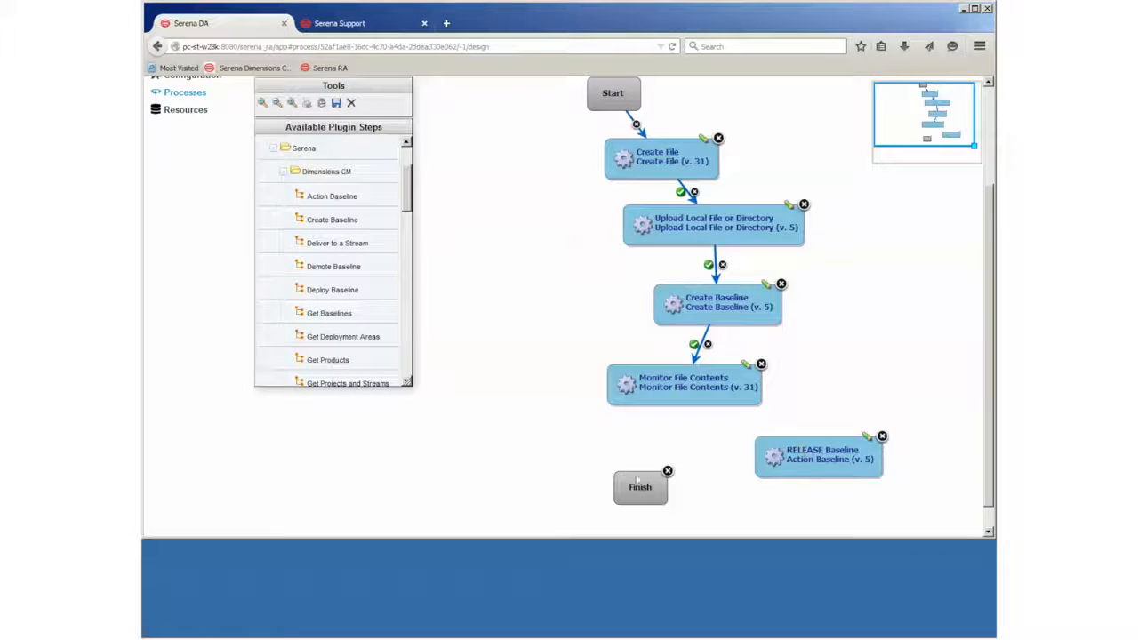
- Link Monitor File Contents to RELEASE Baseline, move Finish lower, and add another Action Baseline step
left_click_drag(644, 491, 645, 504)
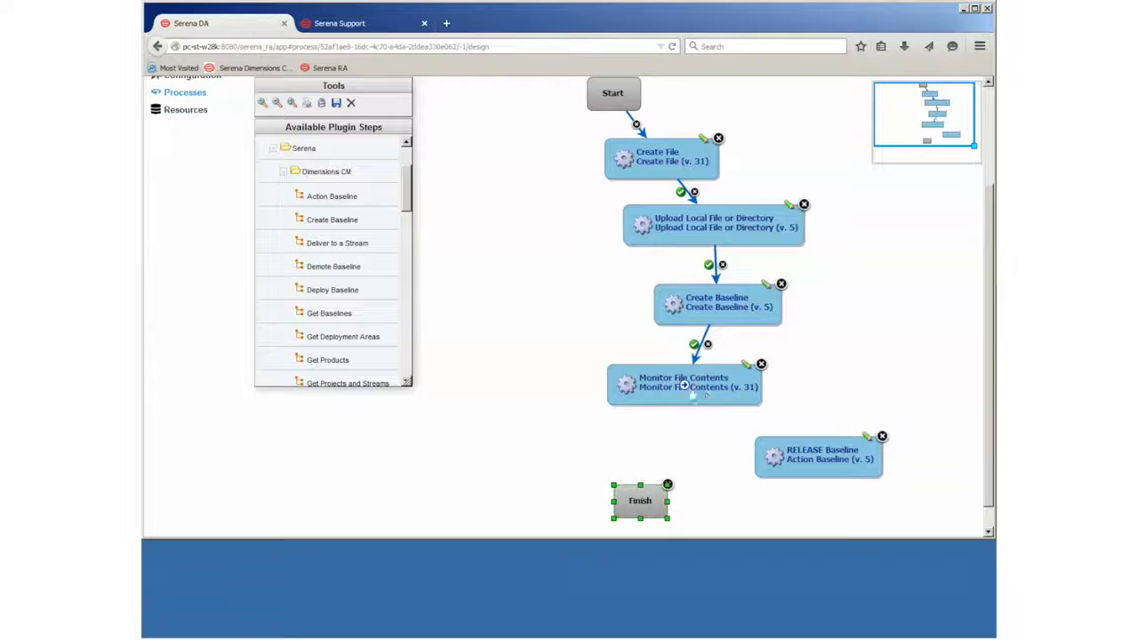
left_click_drag(683, 385, 752, 477)
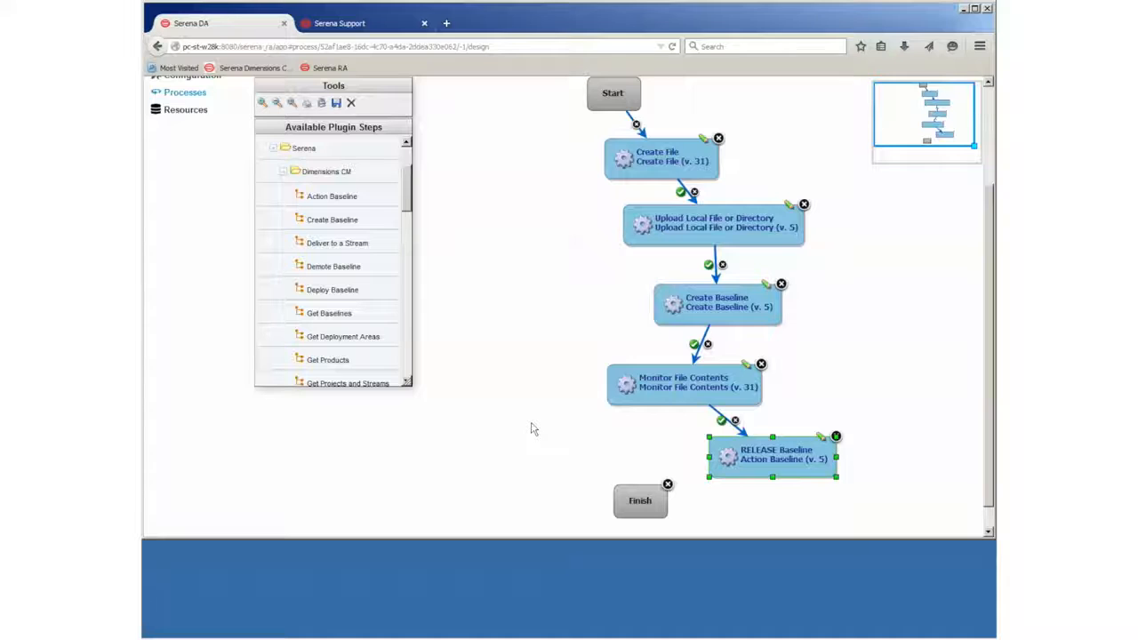
left_click_drag(618, 507, 640, 522)
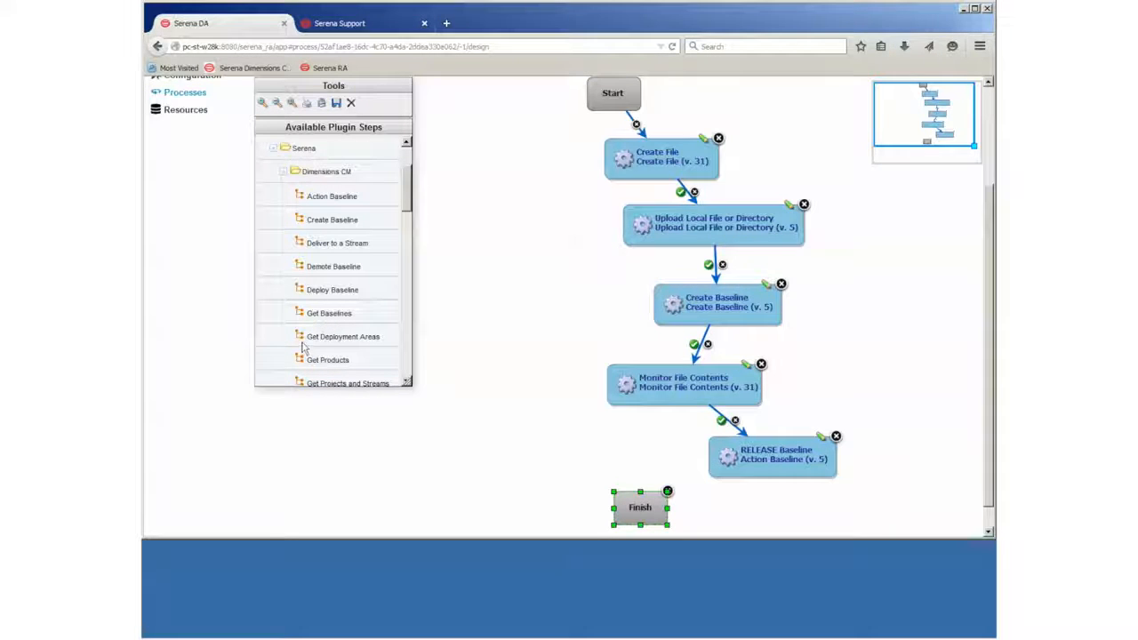
left_click_drag(317, 198, 444, 337)
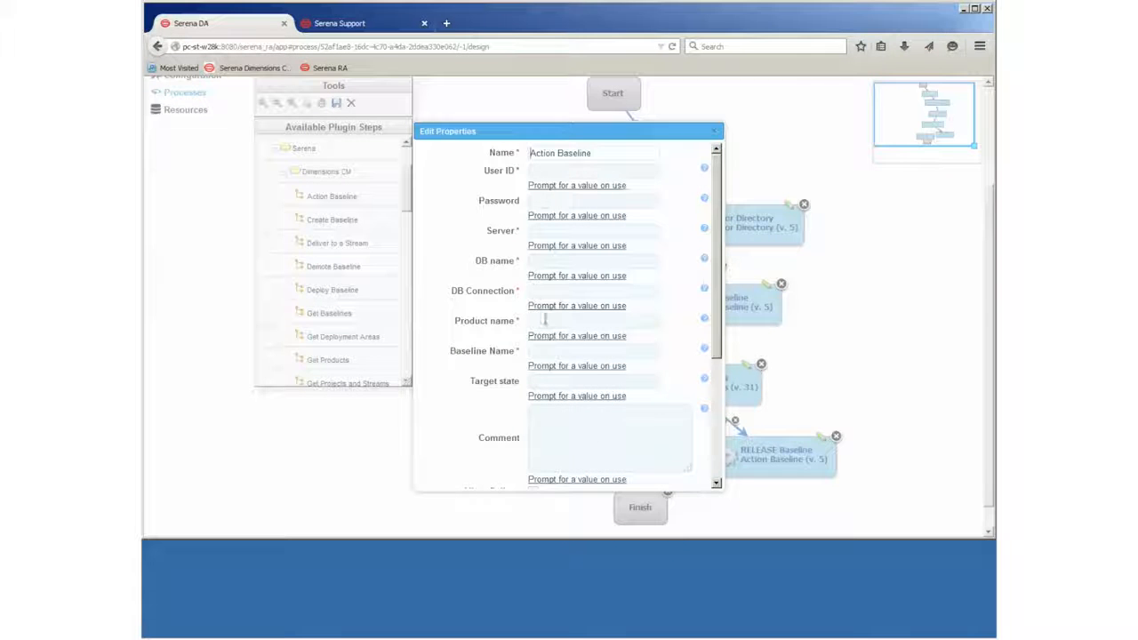
- Rename the step 'FAIL Baseline' and enter the user ID, database cm_typical, connection dim12 and product QLARIUS
left_click(562, 174)
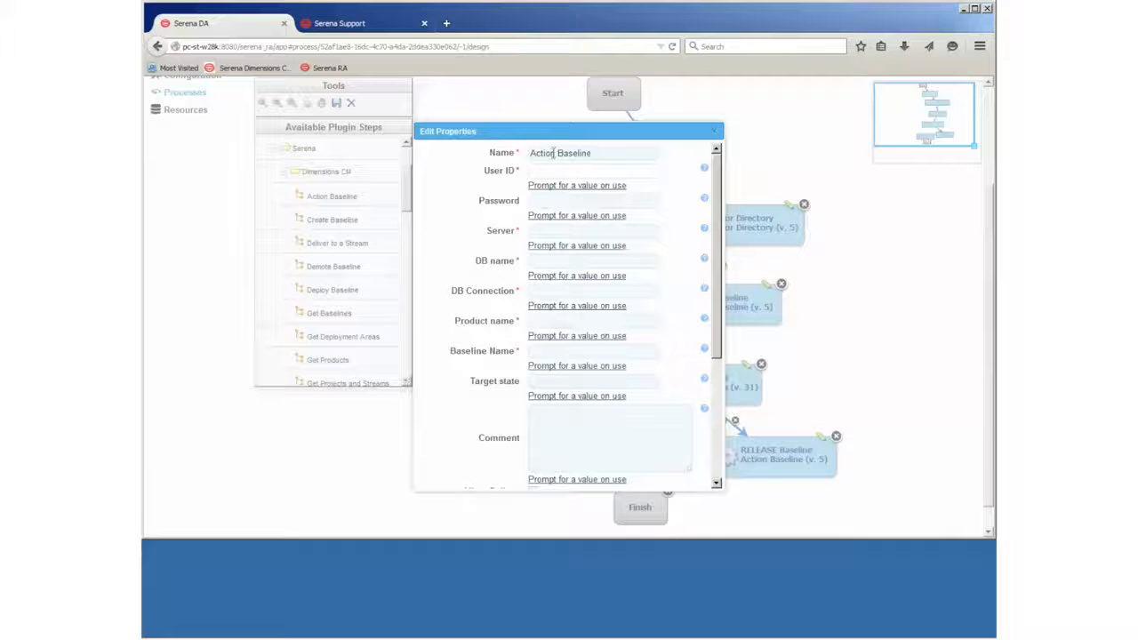
double_click(557, 152)
type("FAIL")
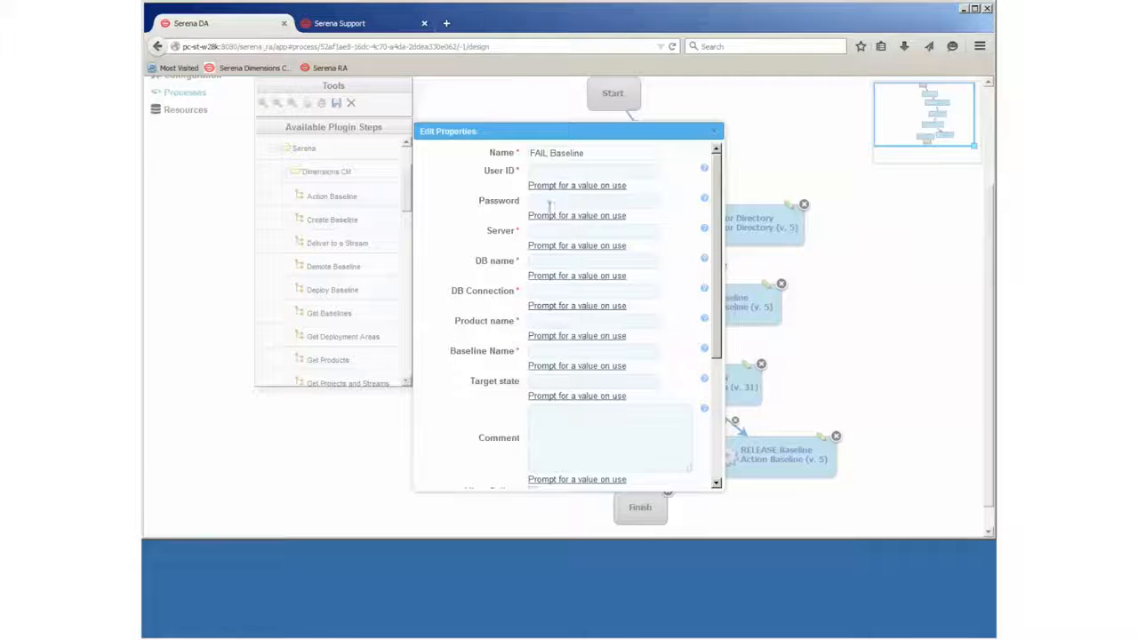
left_click(554, 173)
type("dmsys")
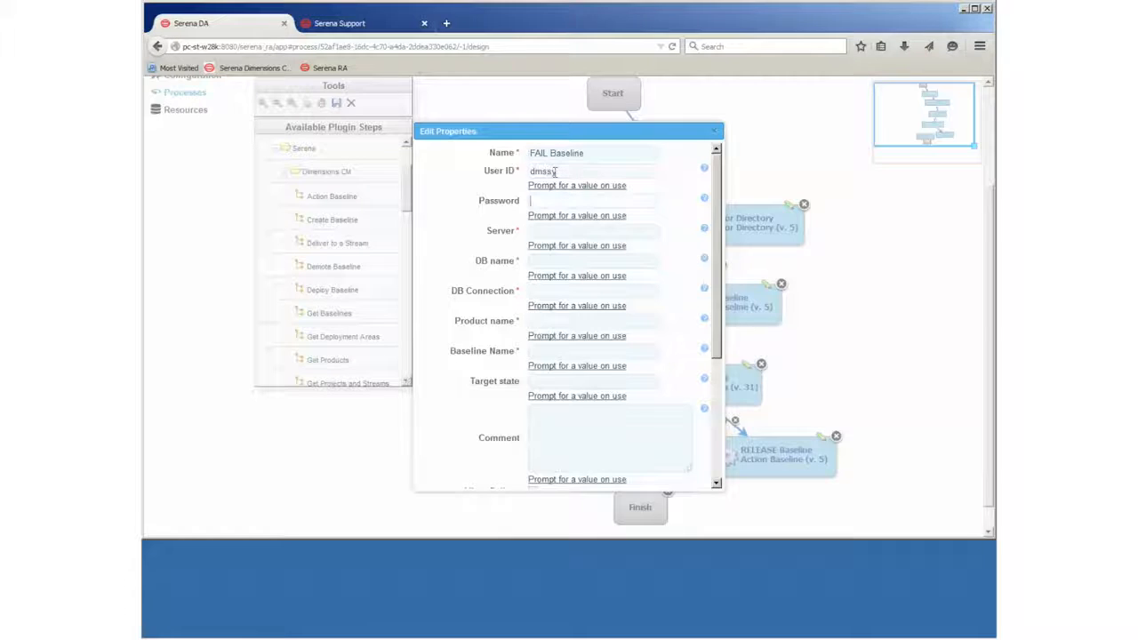
double_click(570, 173)
type("dmsys")
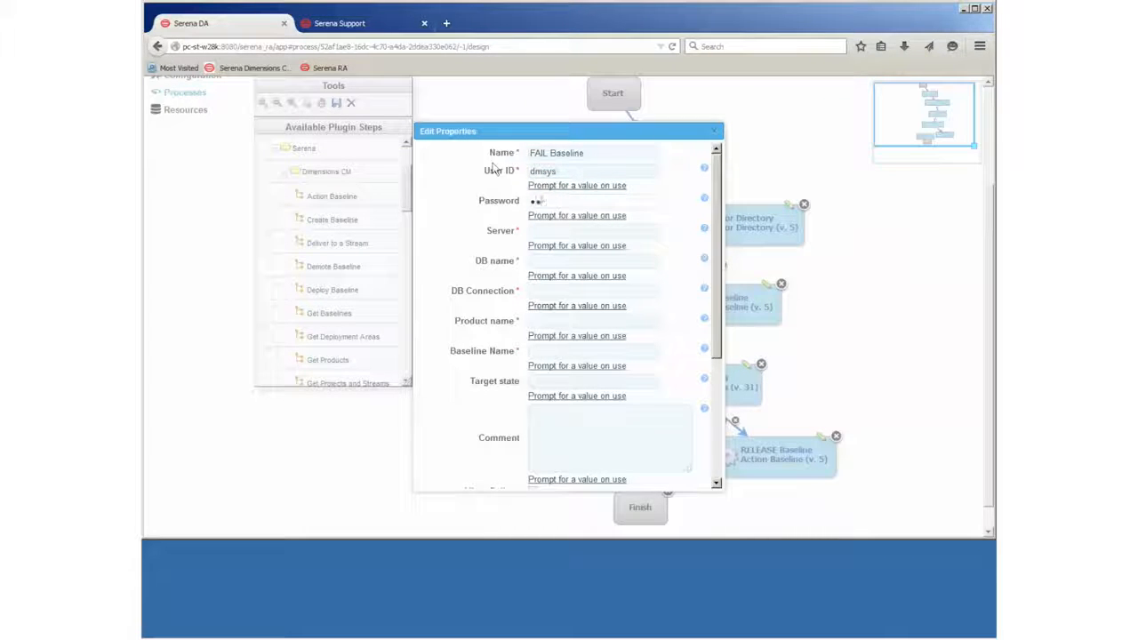
type("pc-st-w2")
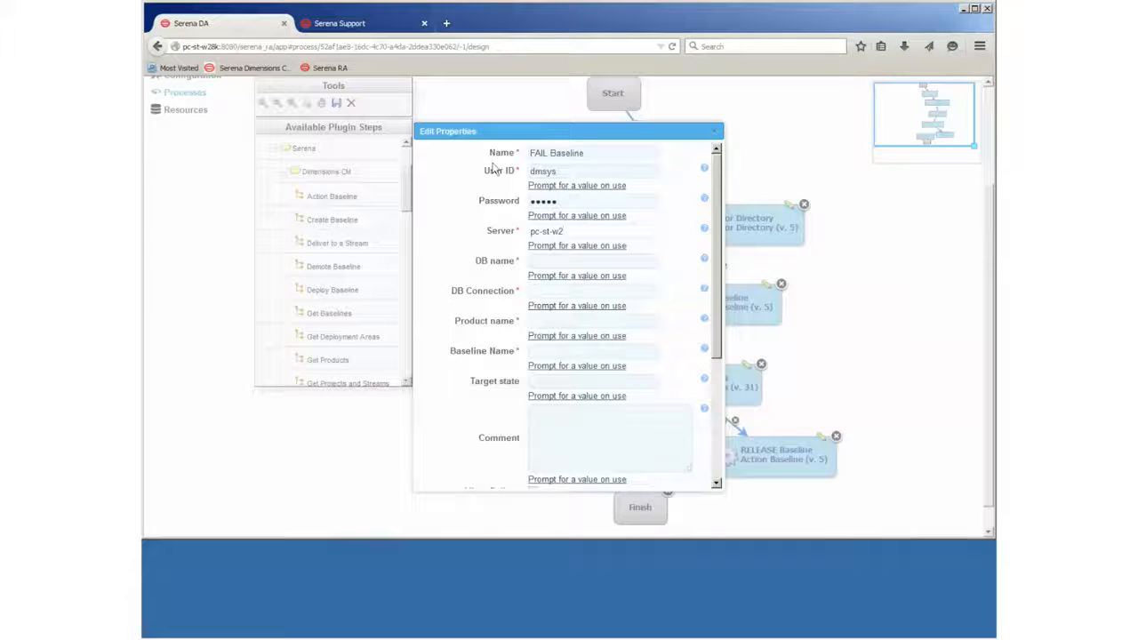
type("cm_typical")
key("Tab")
type("dim12")
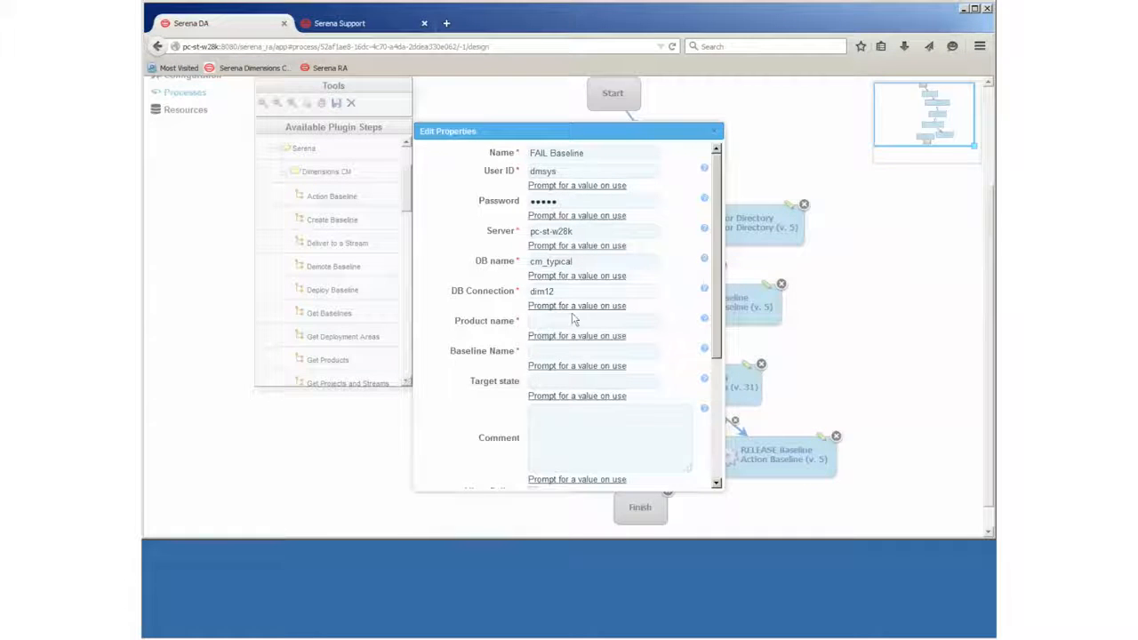
type("QKA")
type("AR")
type("IU")
type("S")
- Set its baseline to ${Baseline Name} with target state FAILED and save the step
left_click(561, 353)
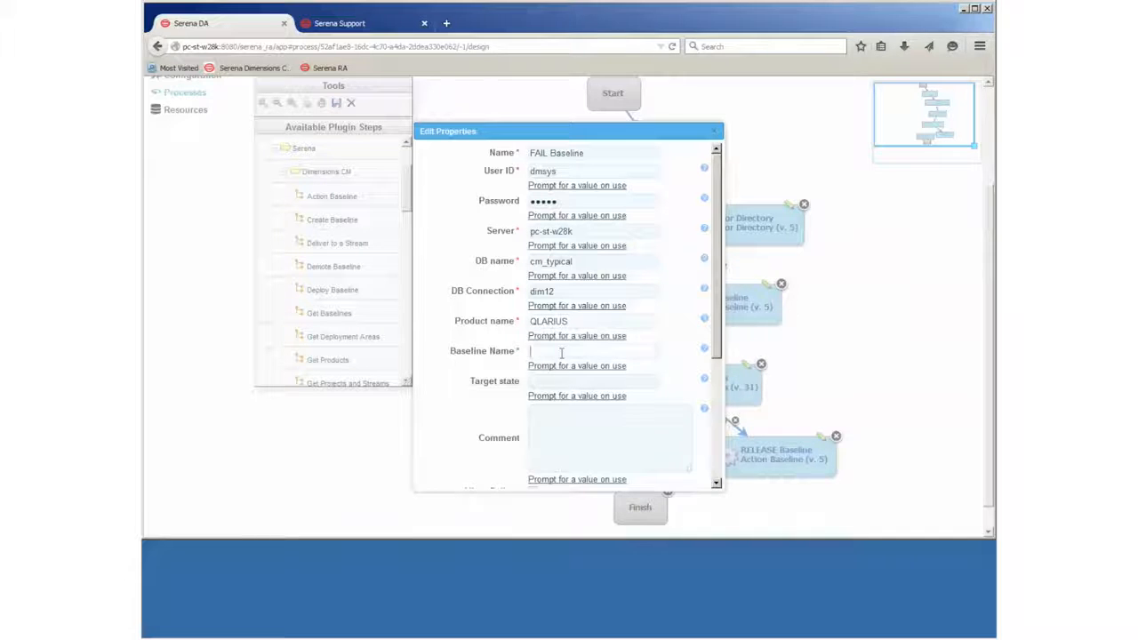
type("${Baseline Name")
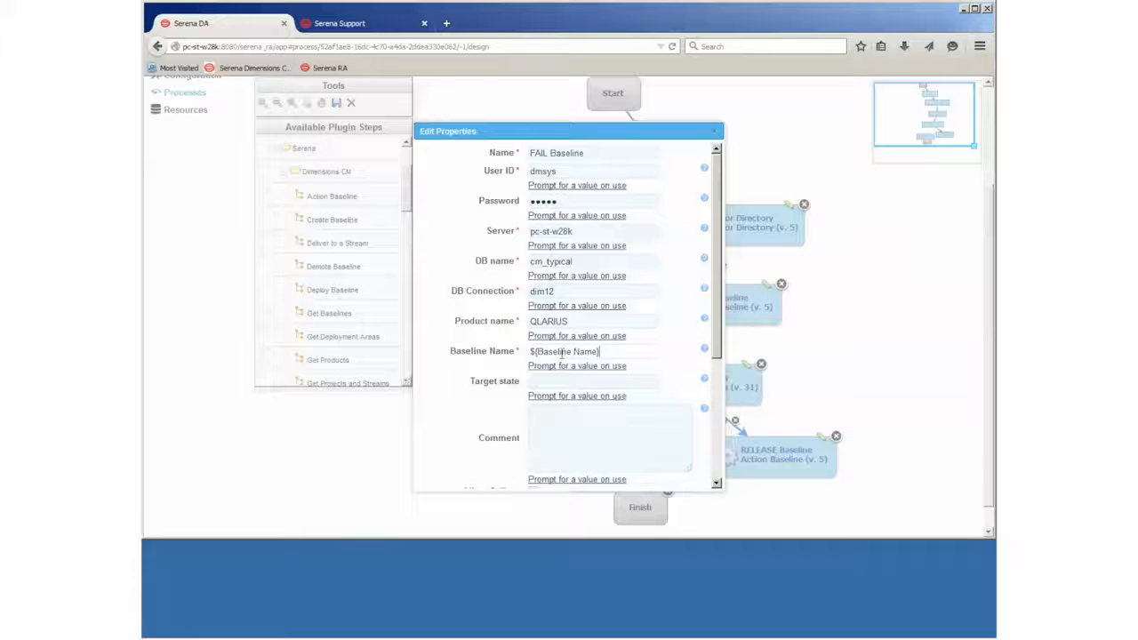
left_click(572, 382)
type("FAILED")
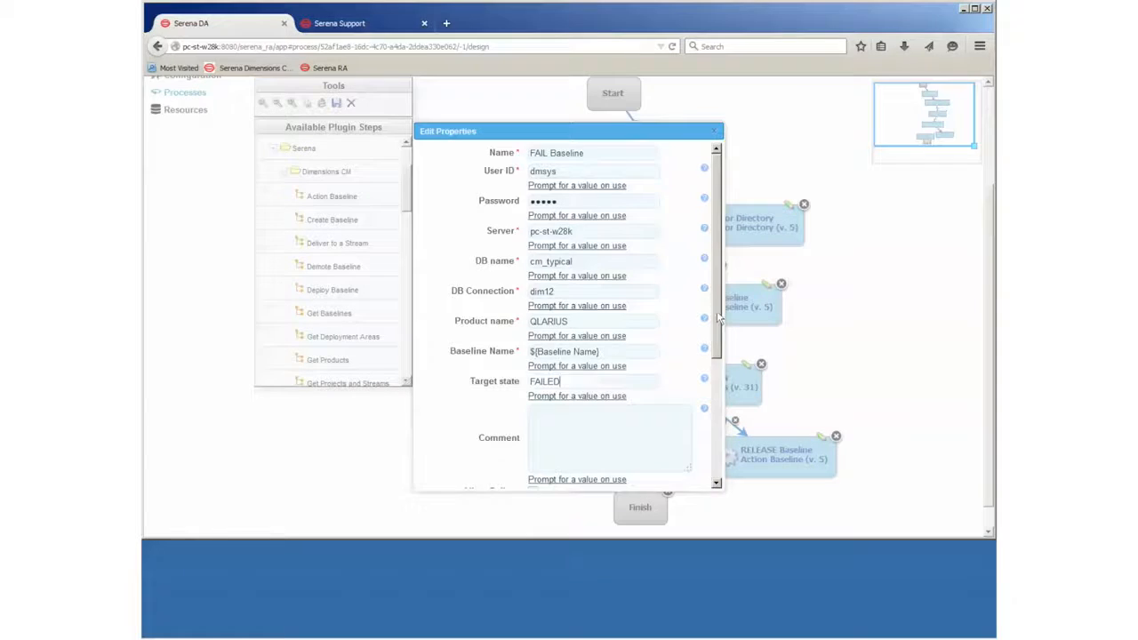
scroll(725, 320, "down", 2)
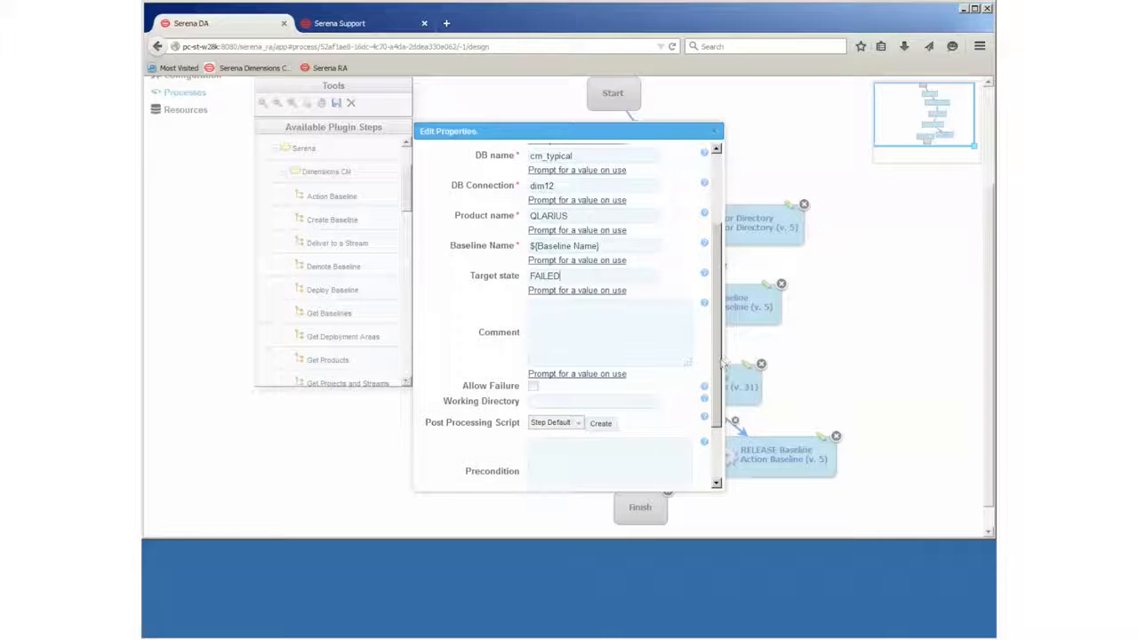
scroll(722, 364, "down", 3)
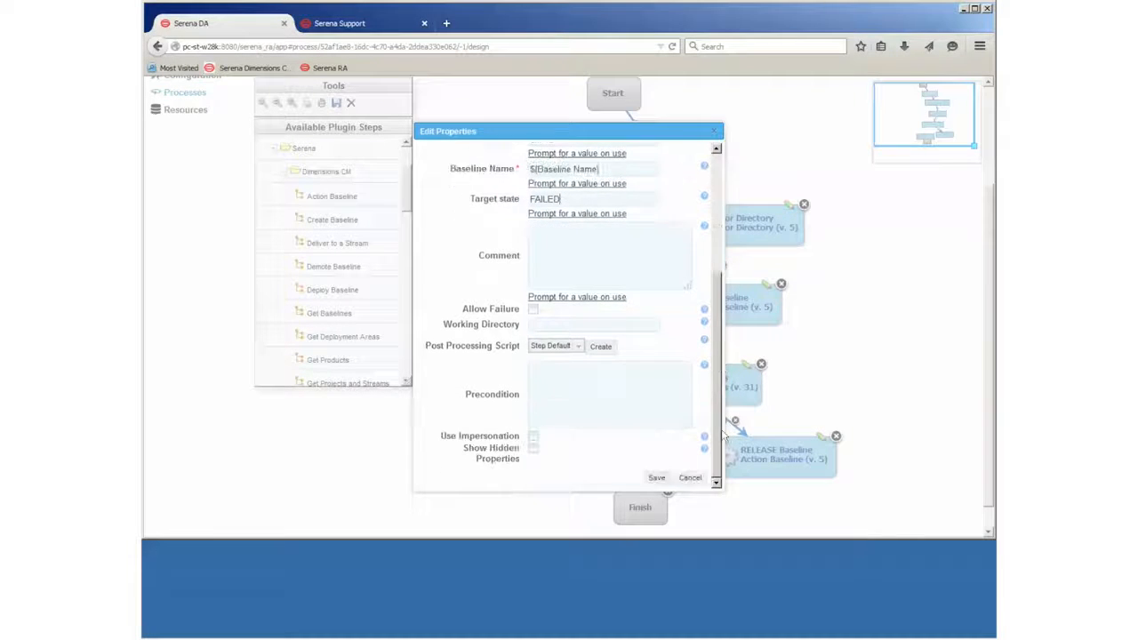
left_click(655, 476)
- Place FAIL Baseline under Monitor File Contents and link them with an on-failure connector
left_click_drag(626, 459, 600, 439)
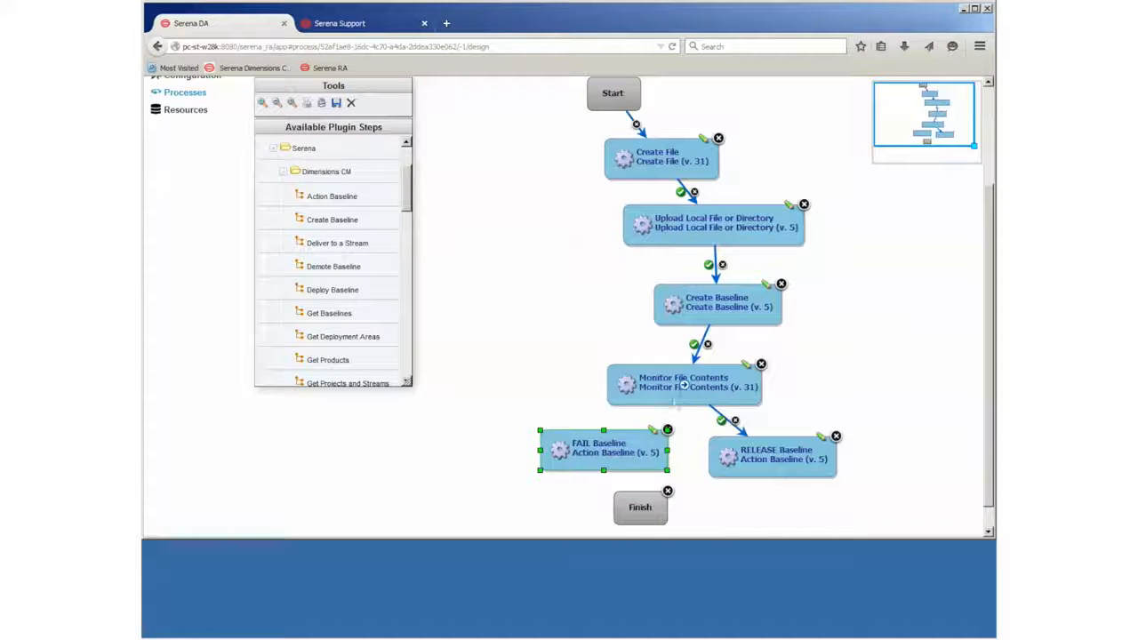
left_click_drag(686, 389, 621, 447)
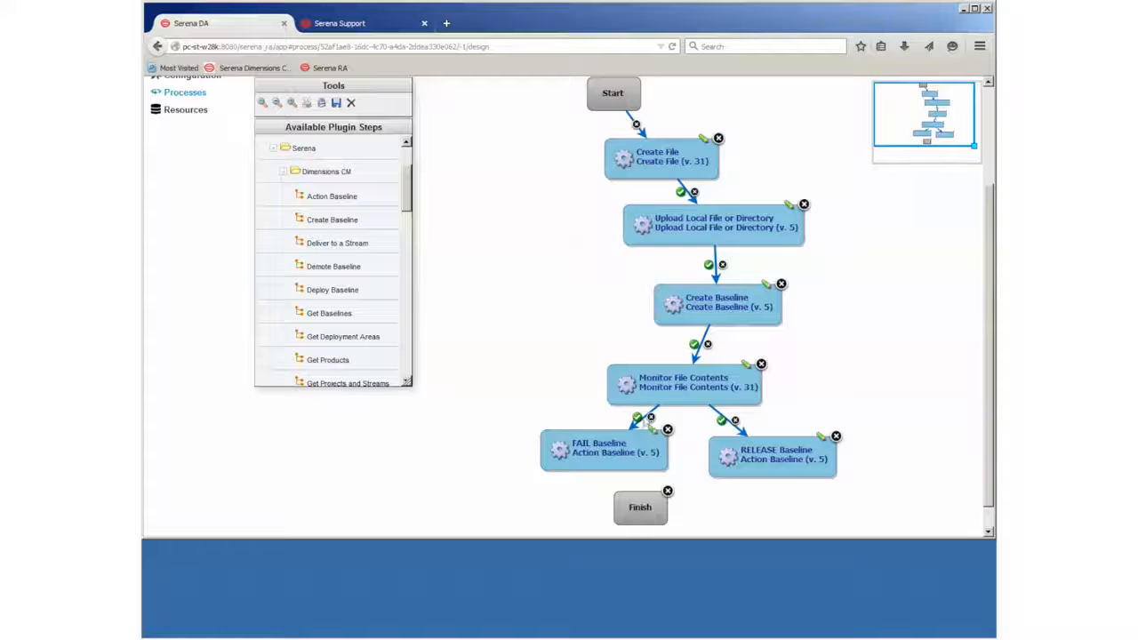
left_click(637, 417)
- Connect both FAIL Baseline and RELEASE Baseline to Finish, leaving Monitor File Contents settings unchanged
left_click_drag(604, 454, 638, 504)
left_click_drag(774, 463, 662, 507)
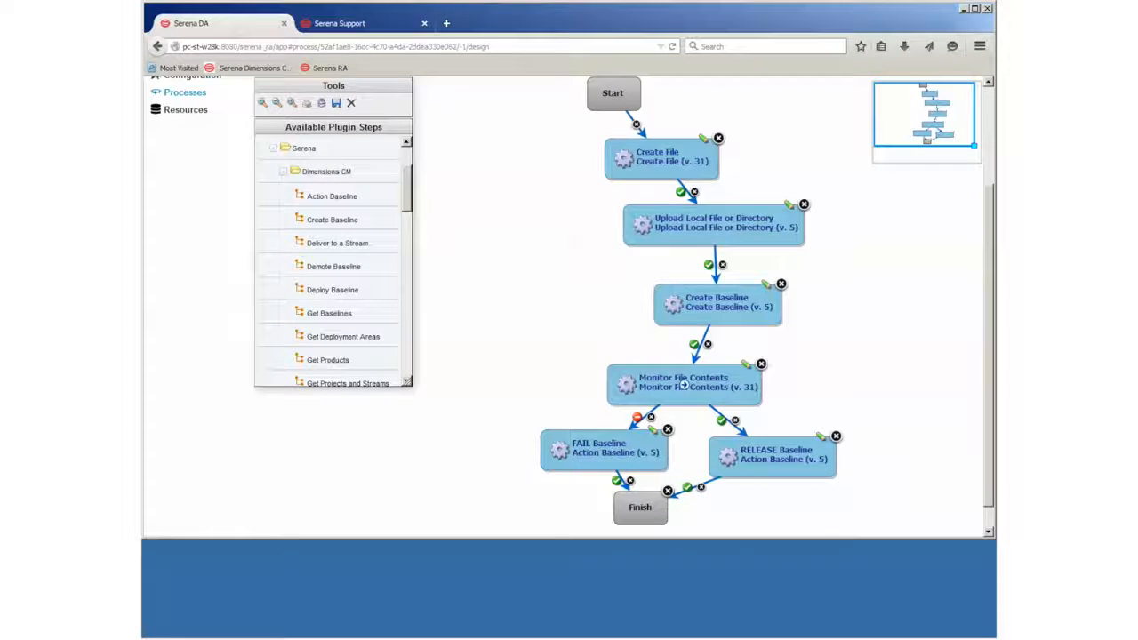
left_click(745, 367)
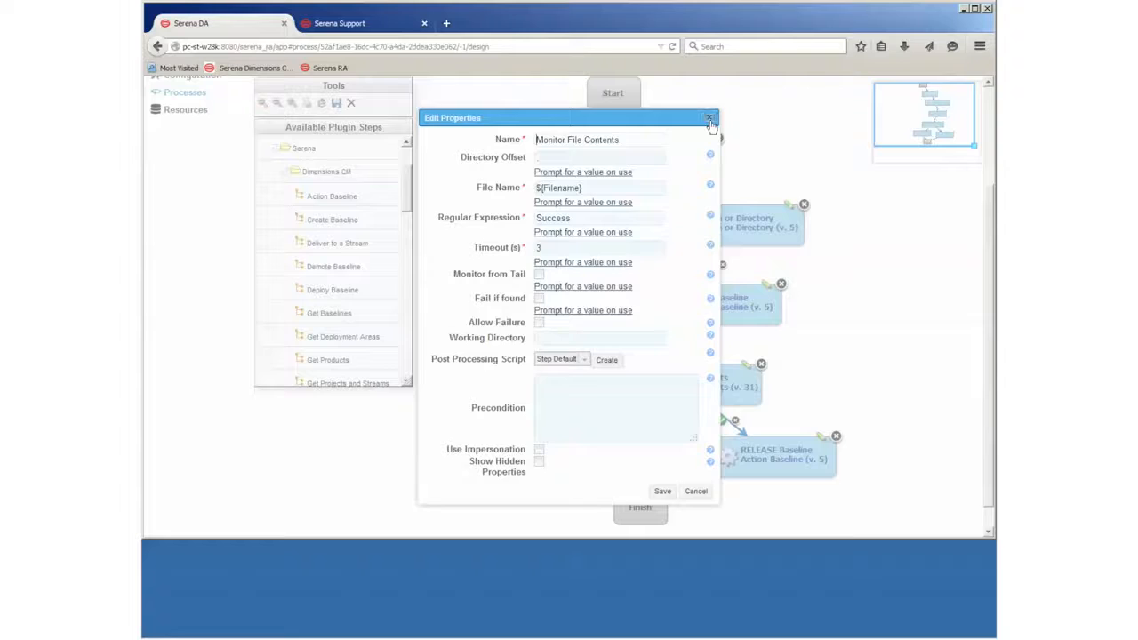
left_click(709, 119)
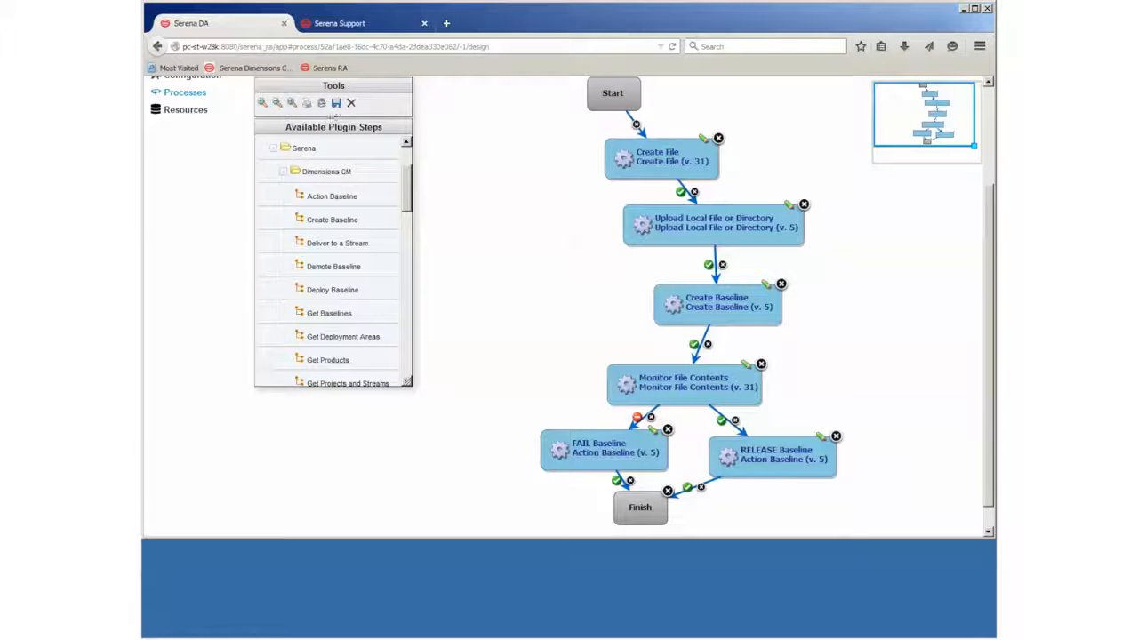
- Save the CMTest process, then set Create Baseline's Baseline Name to ${Baseline Name} and save the step
left_click(336, 103)
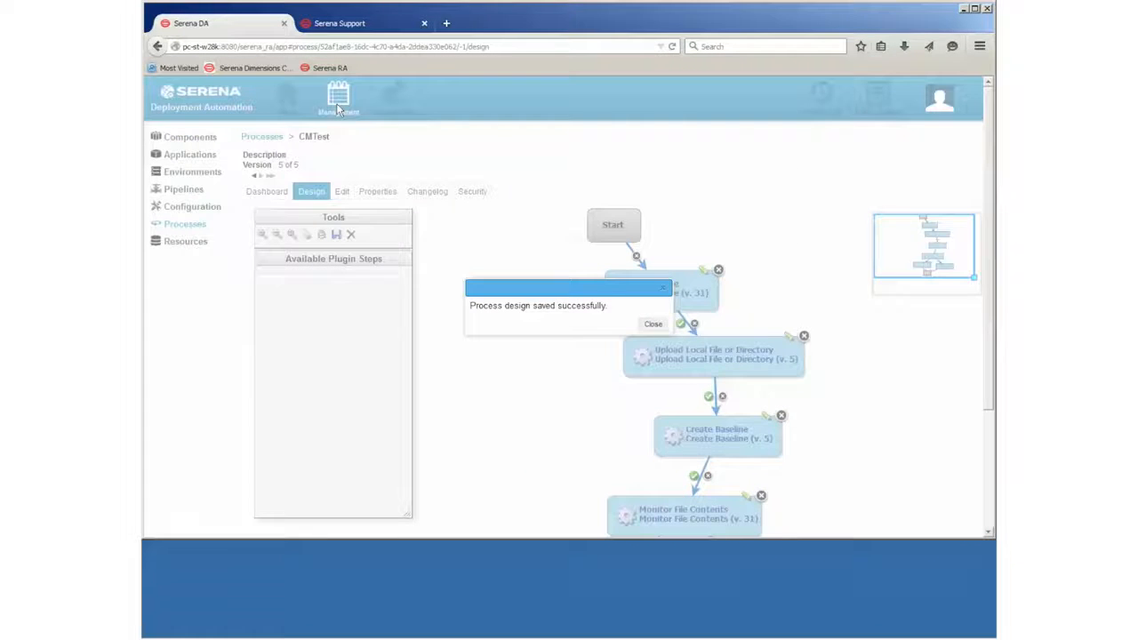
left_click(654, 326)
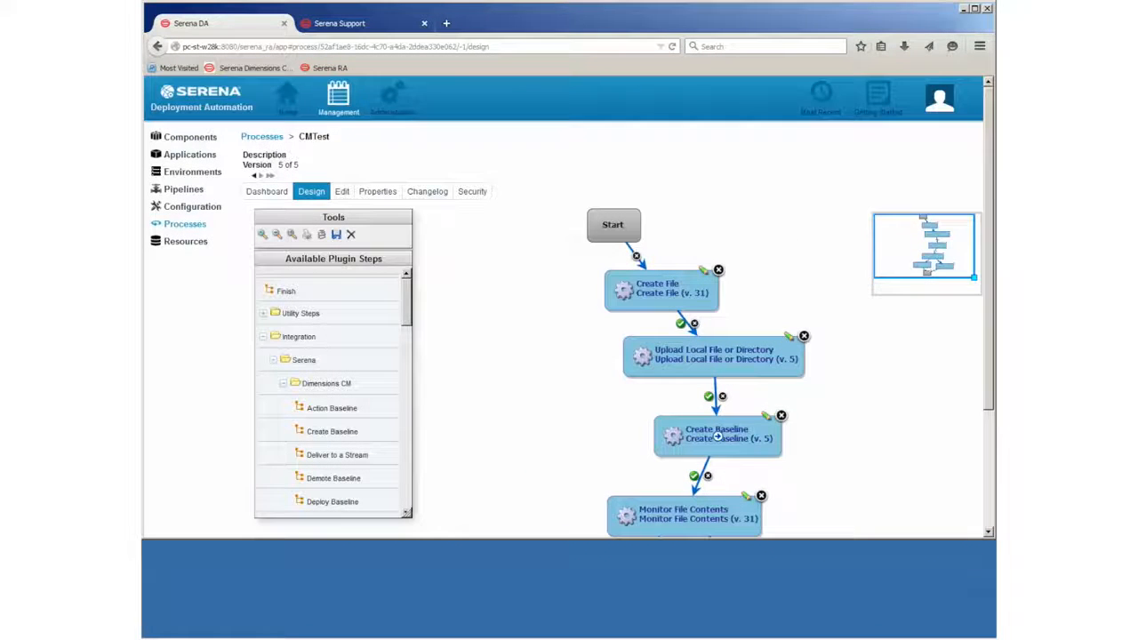
left_click(766, 419)
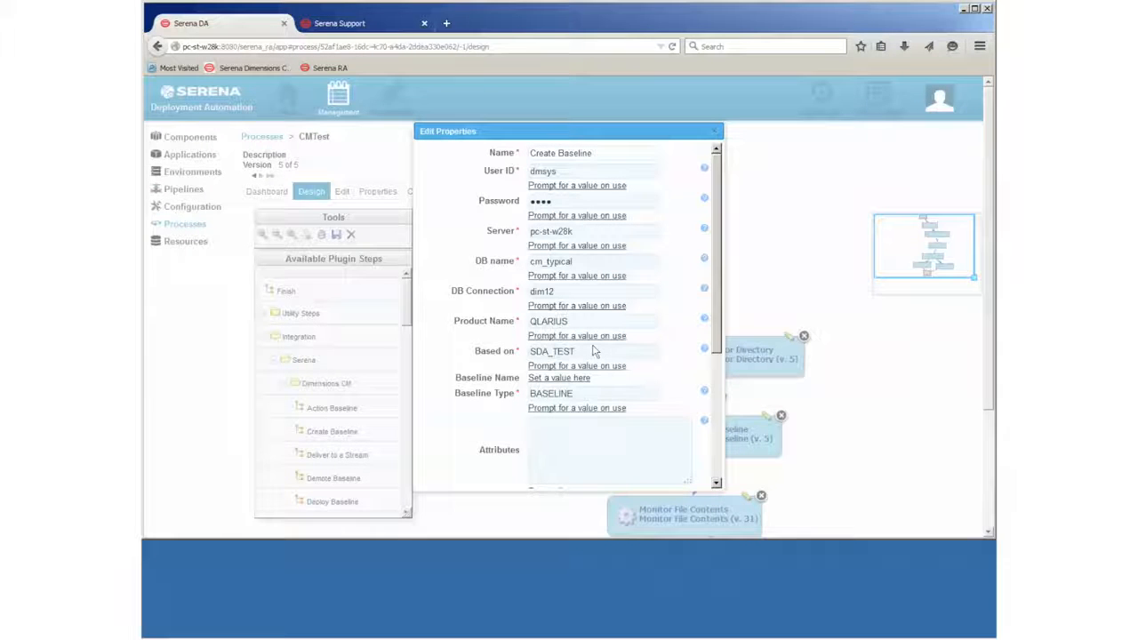
left_click(580, 379)
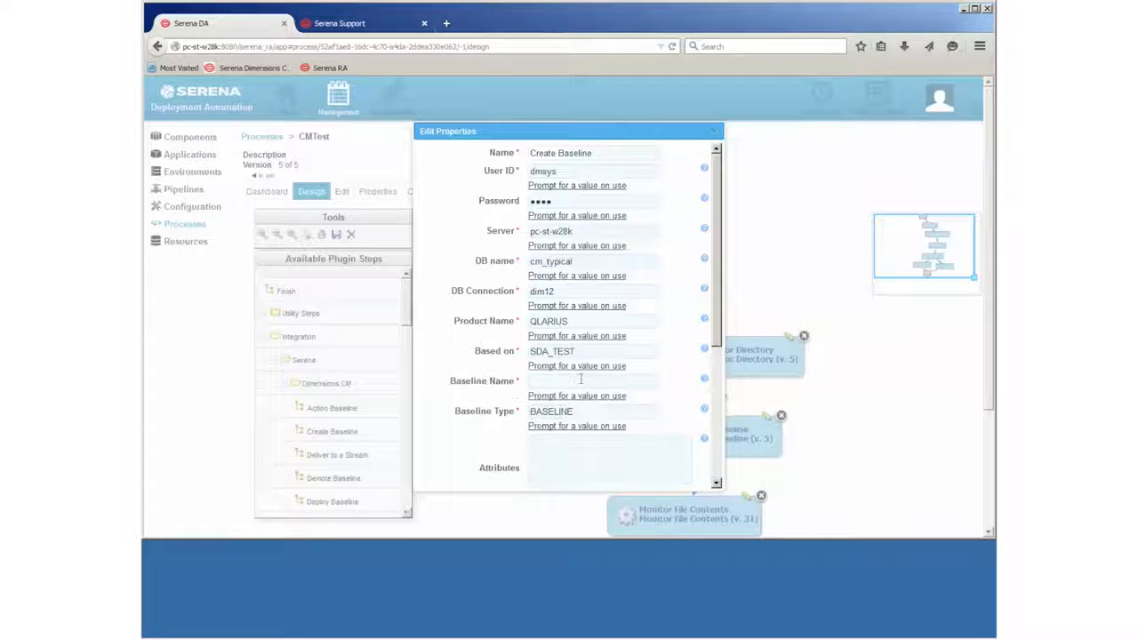
type("${BASE")
key("BackSpace")
key("BackSpace")
key("BackSpace")
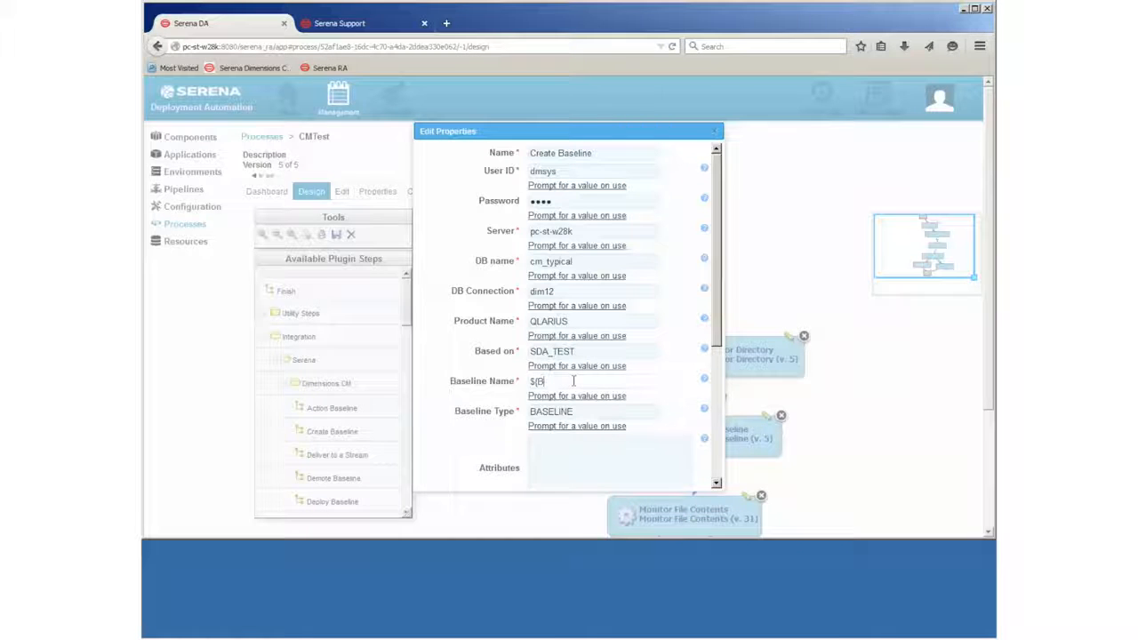
type("aseline Name")
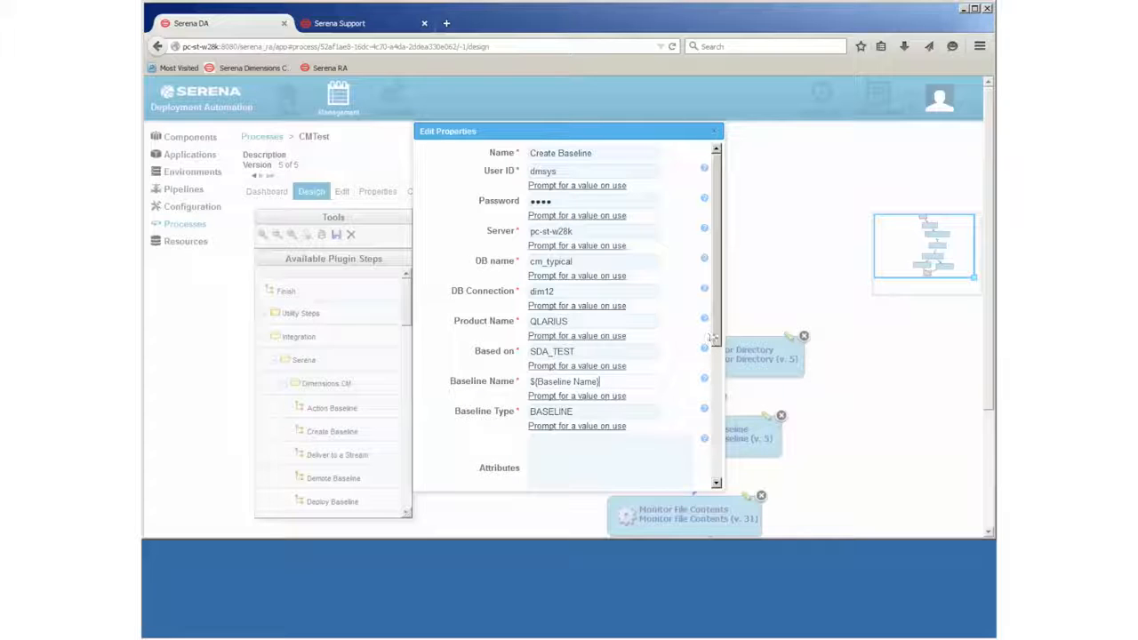
scroll(717, 372, "down", 1)
scroll(717, 372, "down", 5)
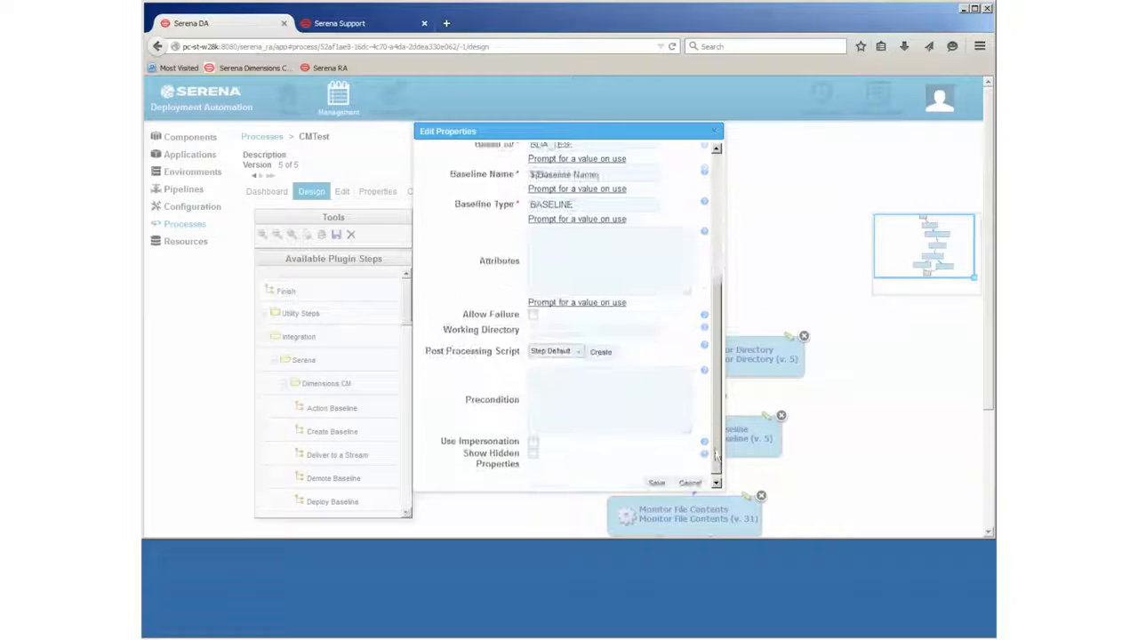
left_click(655, 476)
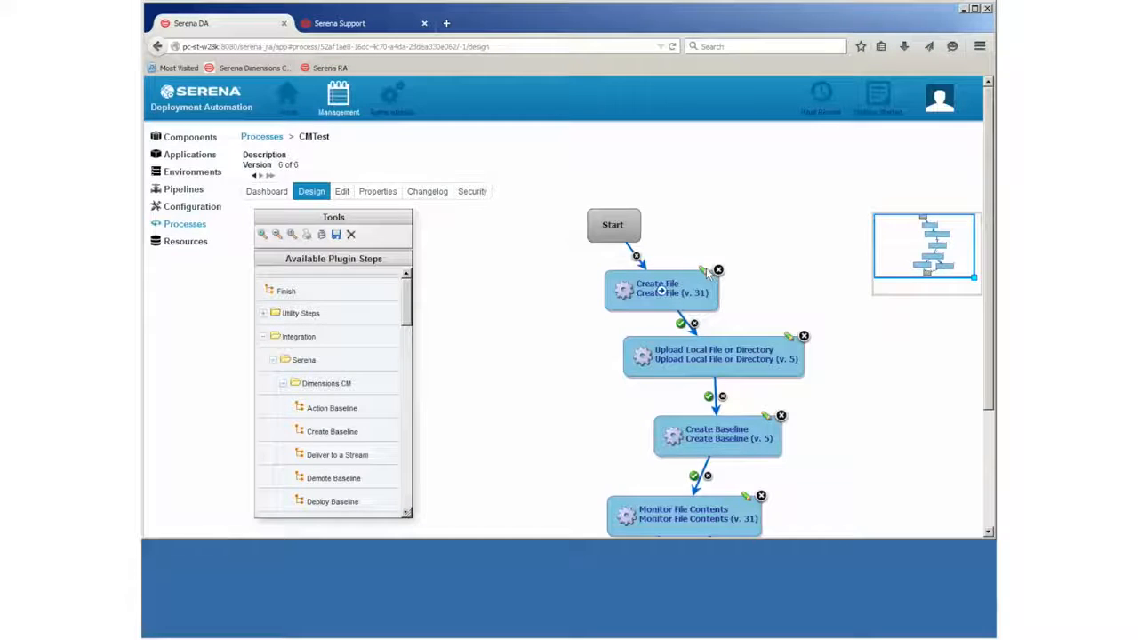
- Set Create File's Contents to 'Prompt for a value on use' and save the CMTest design as version 7
left_click(706, 267)
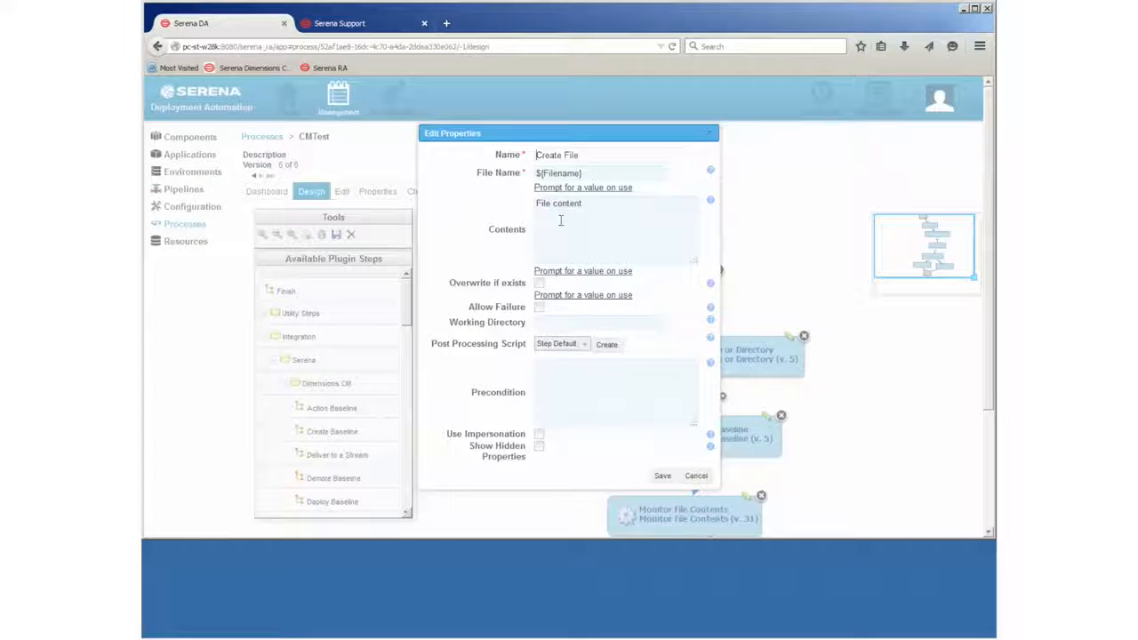
left_click(580, 272)
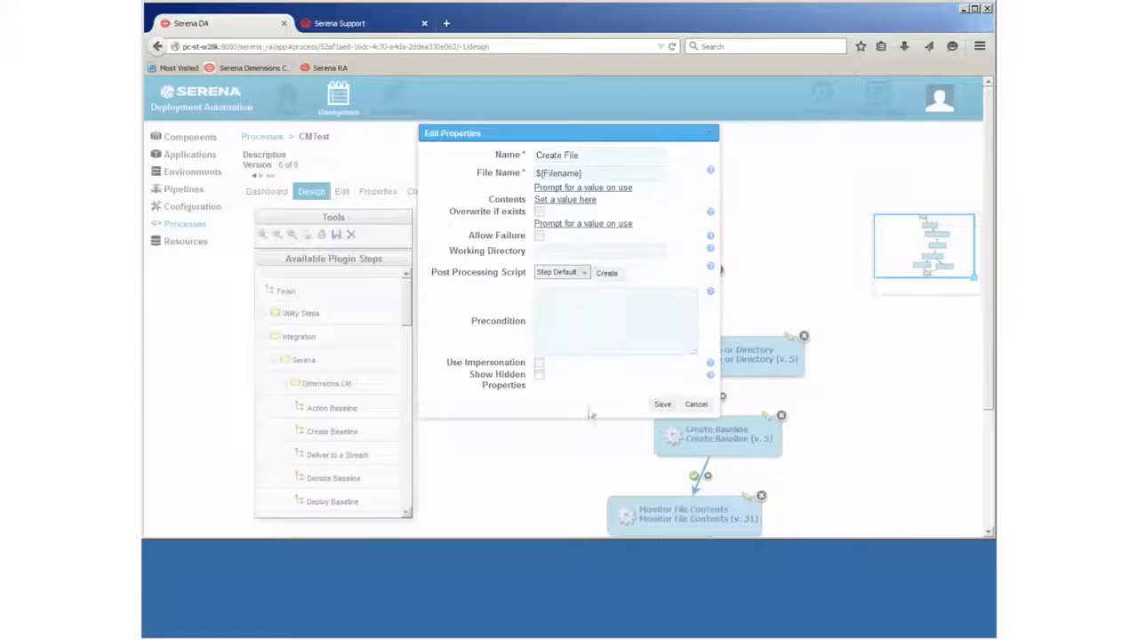
left_click(663, 404)
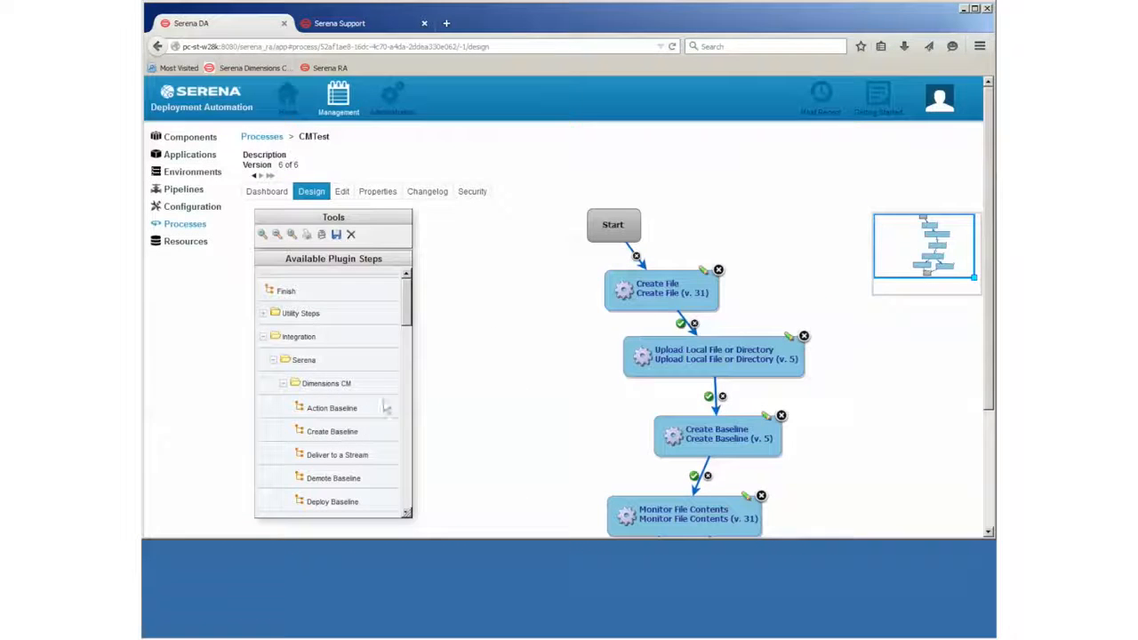
left_click(336, 234)
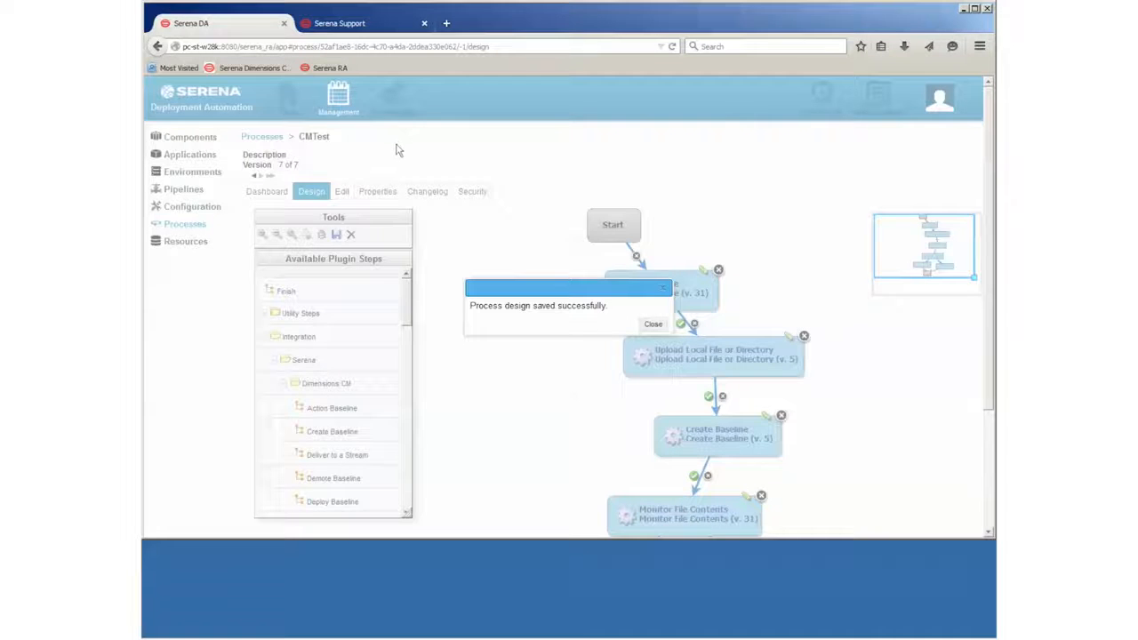
left_click(653, 325)
- On the Dashboard, enter baseline SDA_Logic1, file file_t1.java and contents 'Contains the text Success' for a CMTest run
left_click(260, 197)
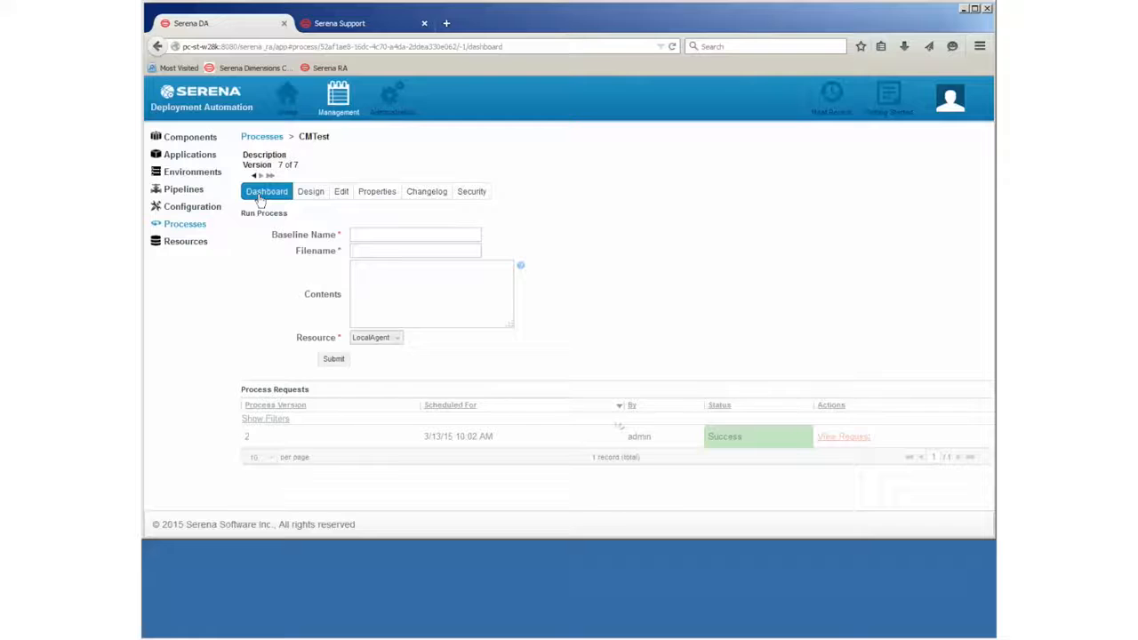
left_click(382, 234)
type("SDA_Logic1")
left_click(386, 252)
type("fi")
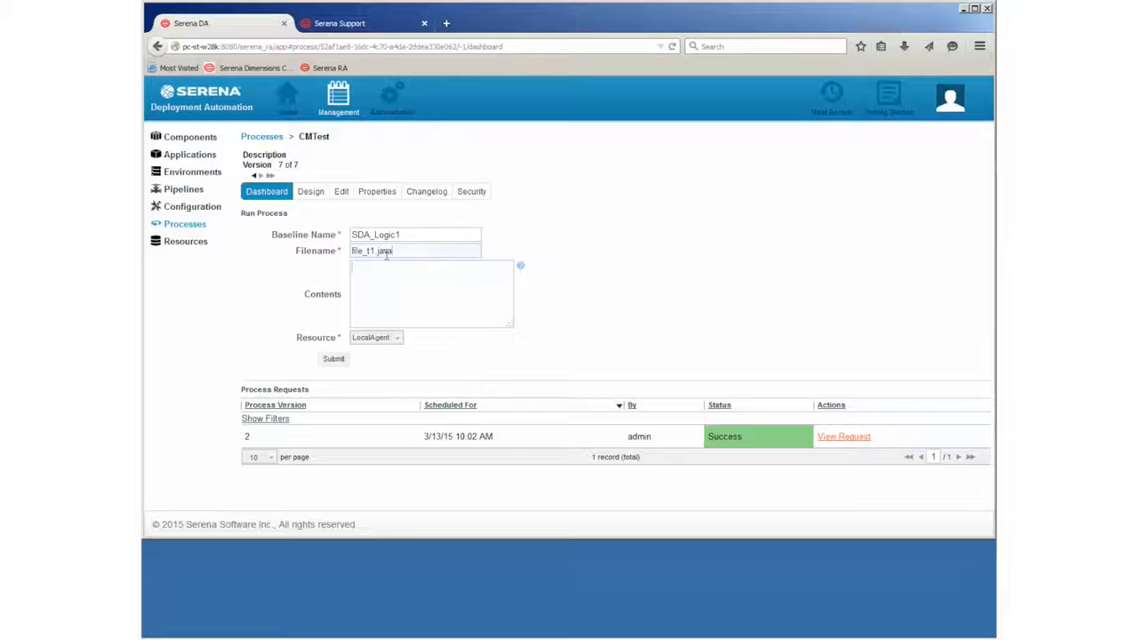
key("Tab")
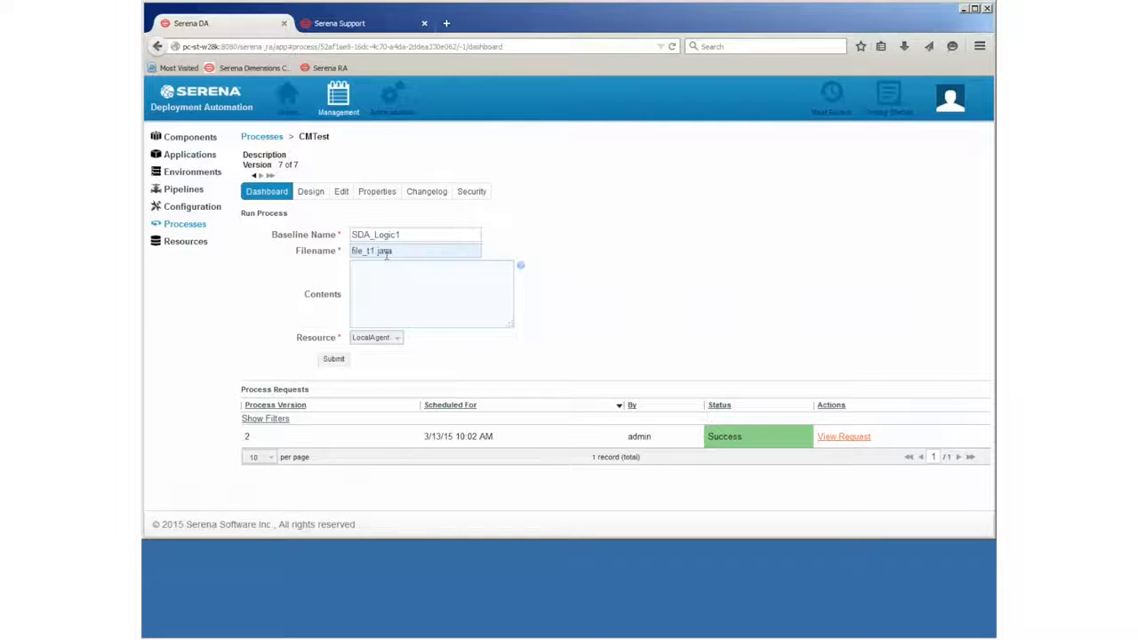
type("Contains the text  ")
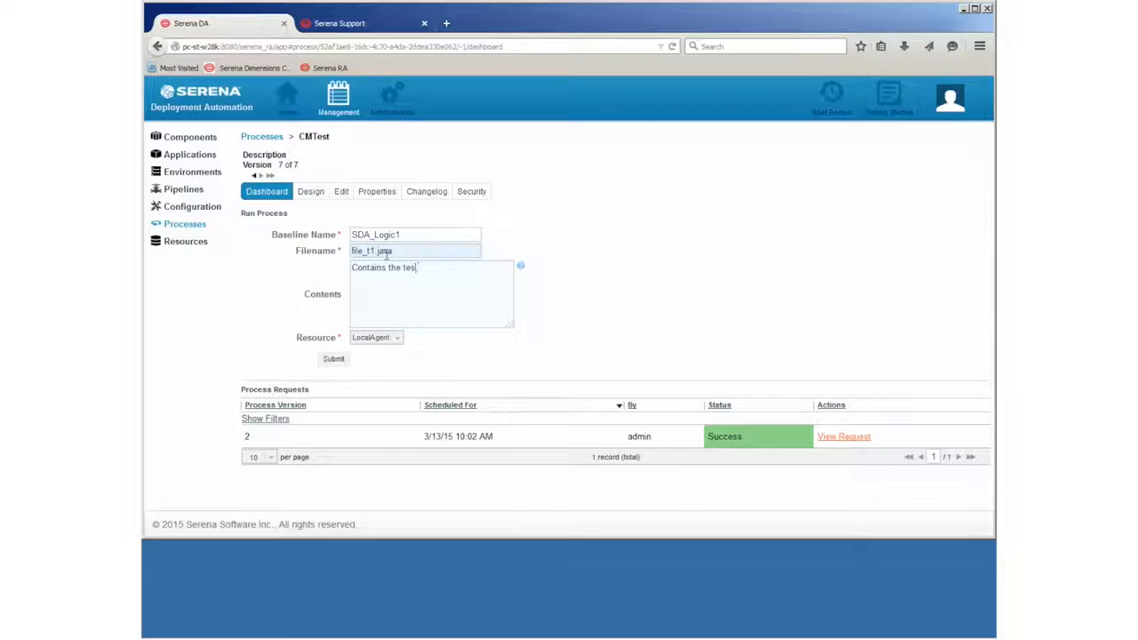
type("Success")
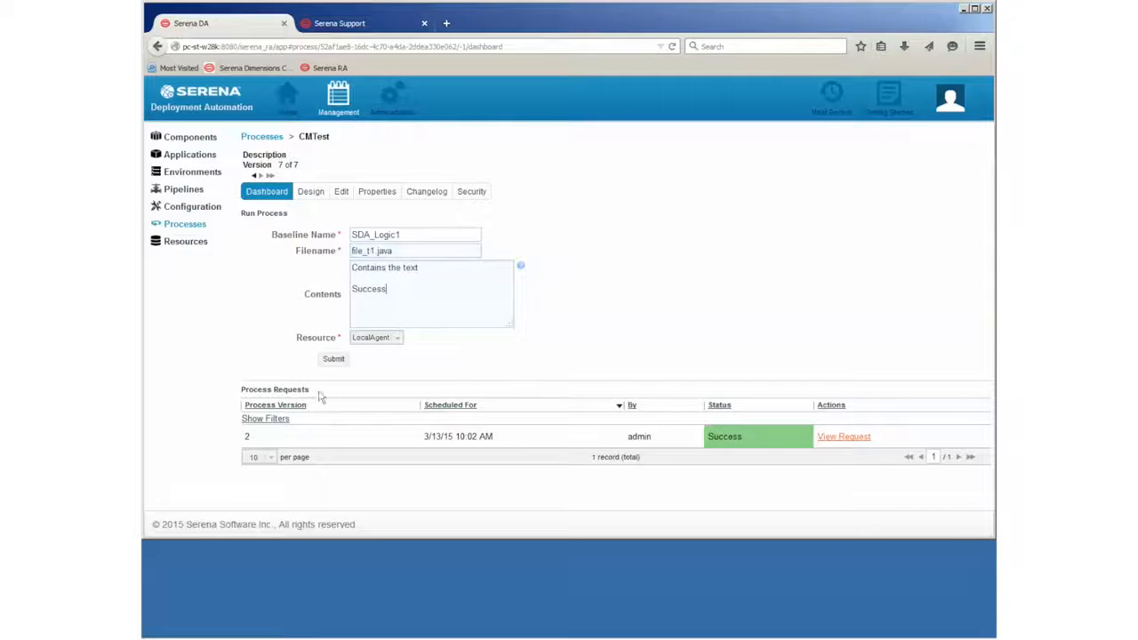
left_click(334, 361)
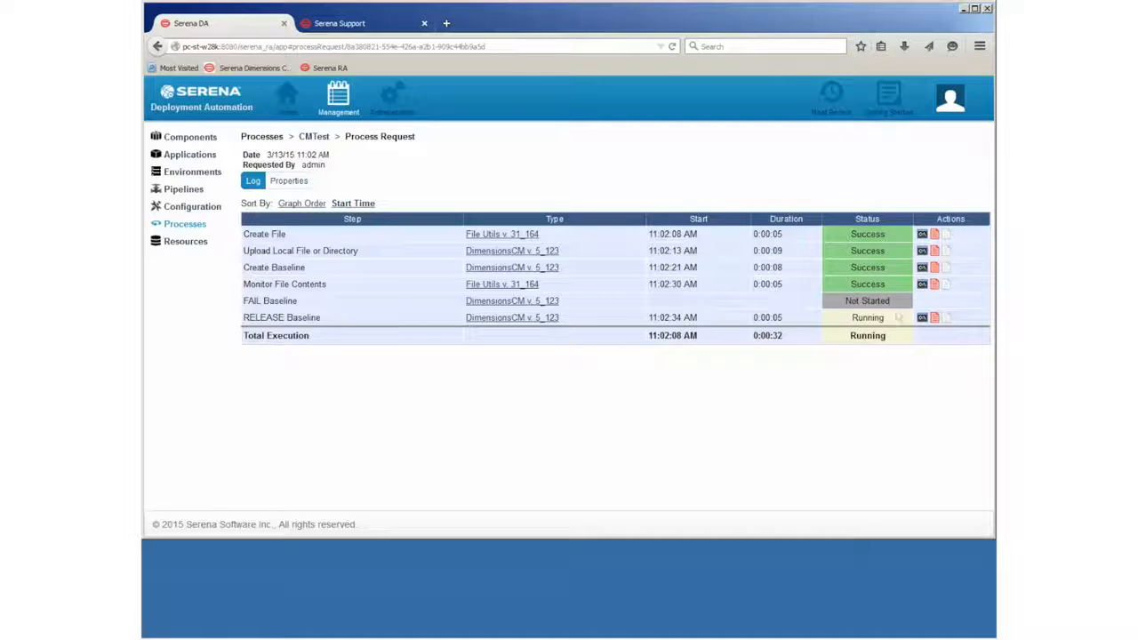
- Check the Monitor File Contents output log after the CMTest run completes through RELEASE Baseline
left_click(921, 284)
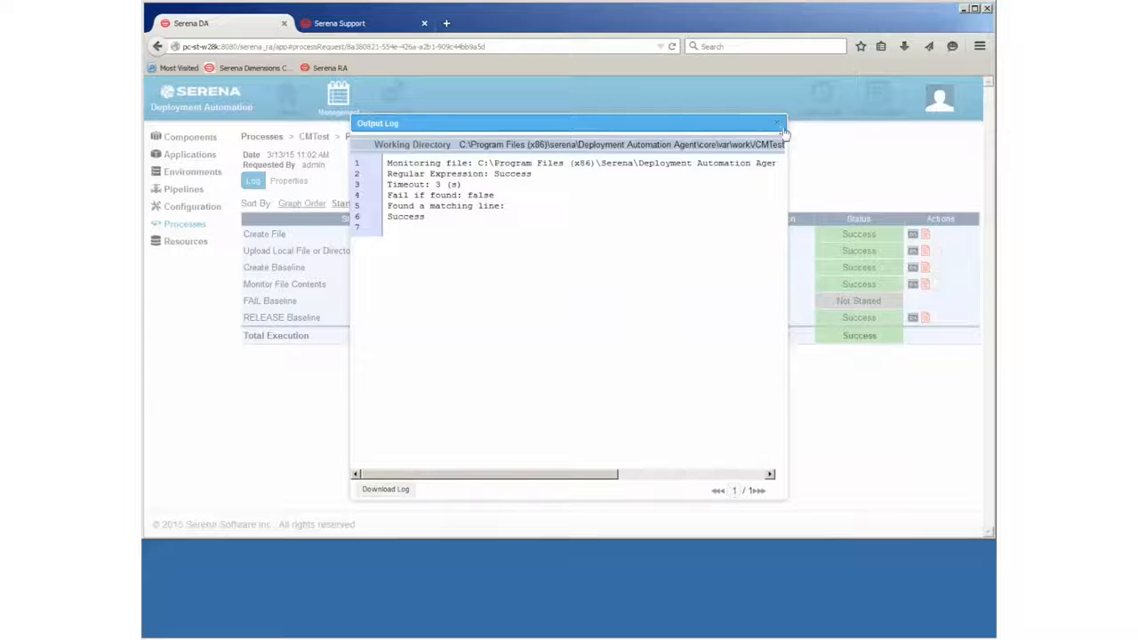
left_click(779, 128)
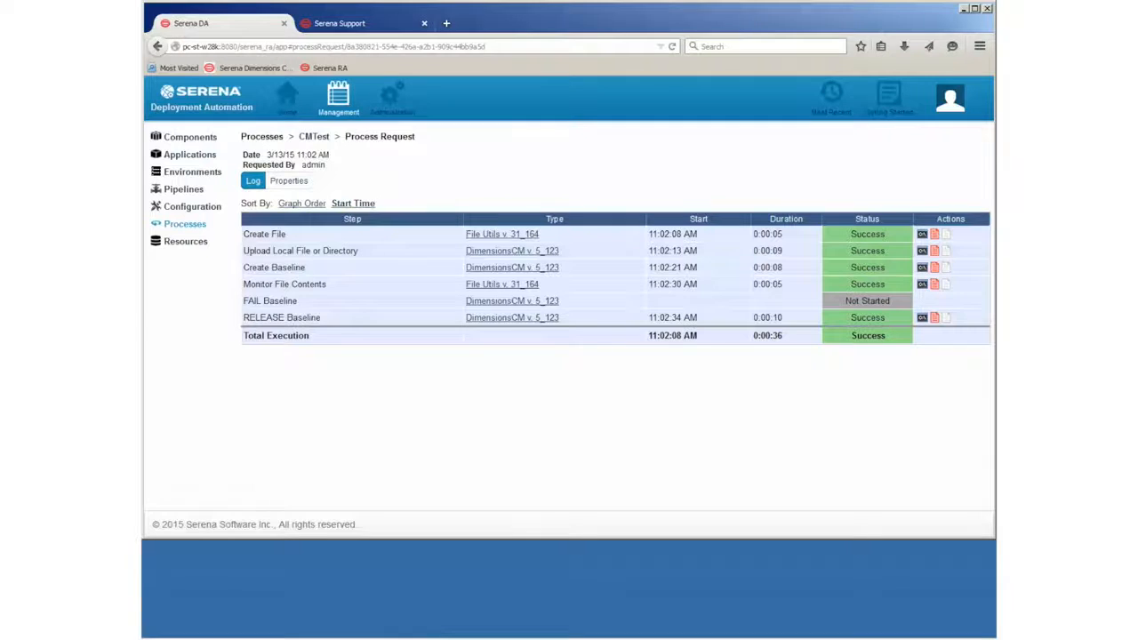
- Refresh the Dimensions Baseline Catalog with F5 so the new baselines are listed
left_click(284, 631)
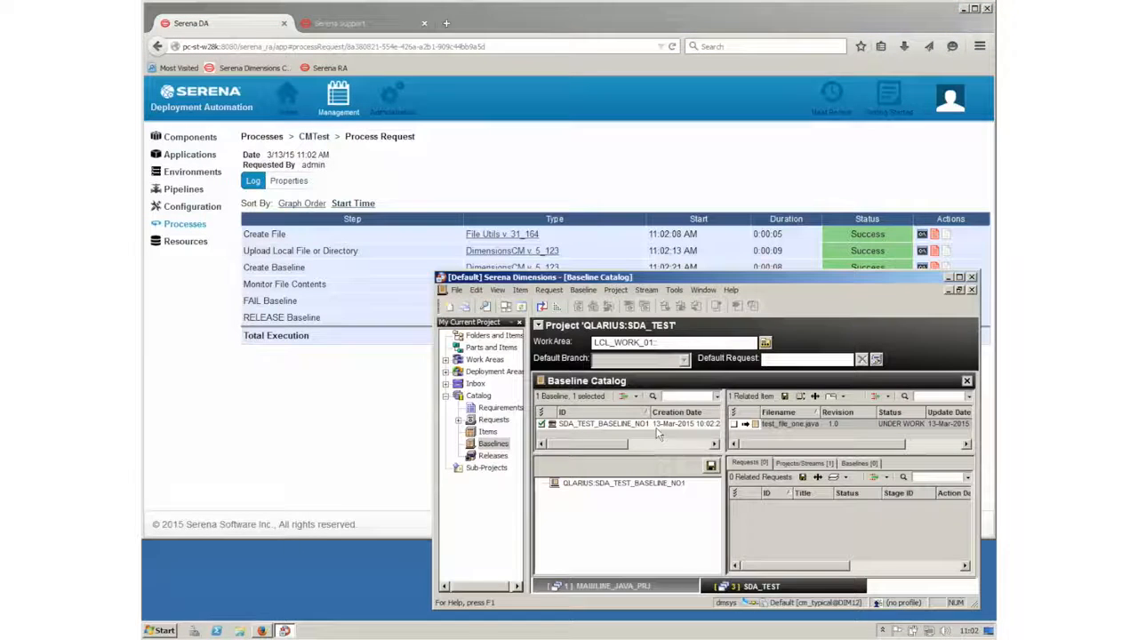
left_click_drag(594, 452, 593, 503)
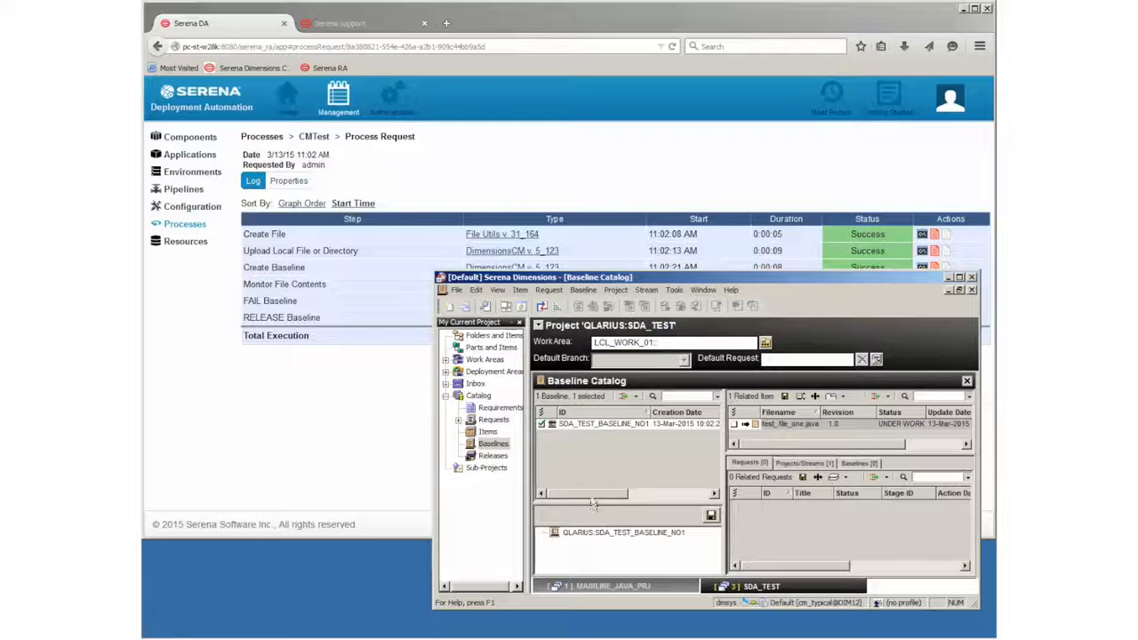
key("F5")
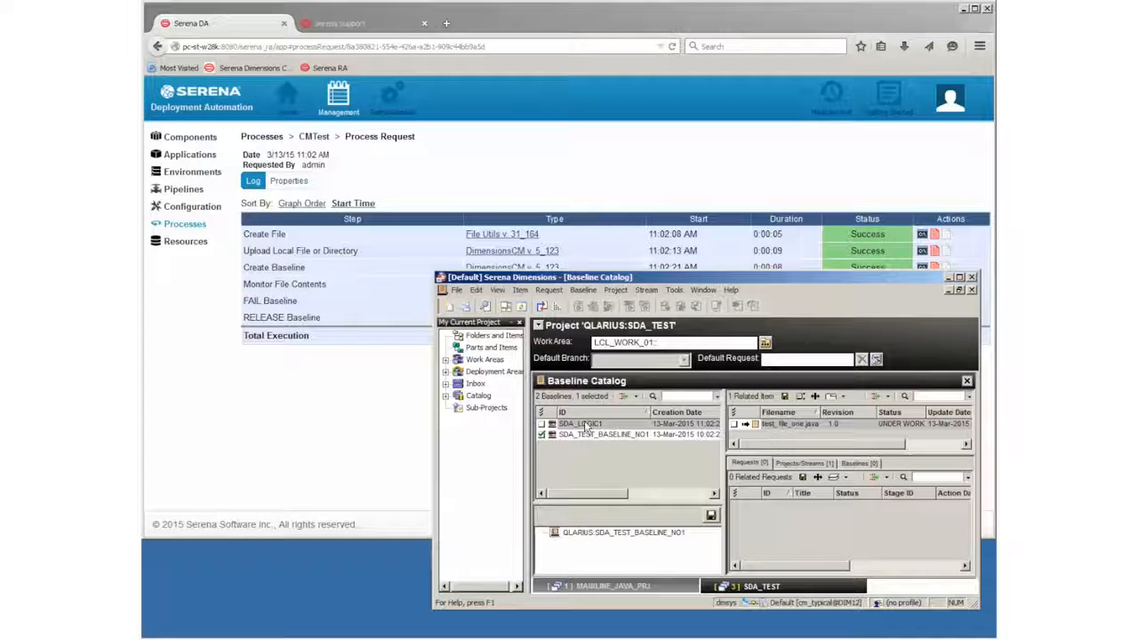
left_click_drag(726, 439, 878, 453)
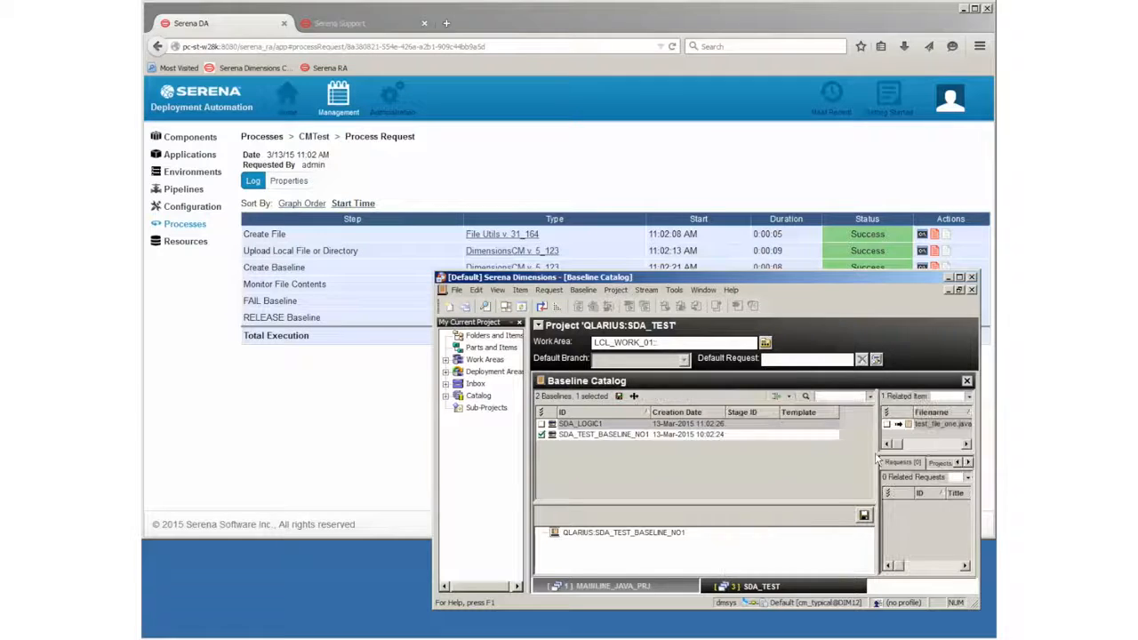
- Check SDA_LOGIC1's Properties to confirm its status is RELEASED
left_click(579, 425)
right_click(579, 421)
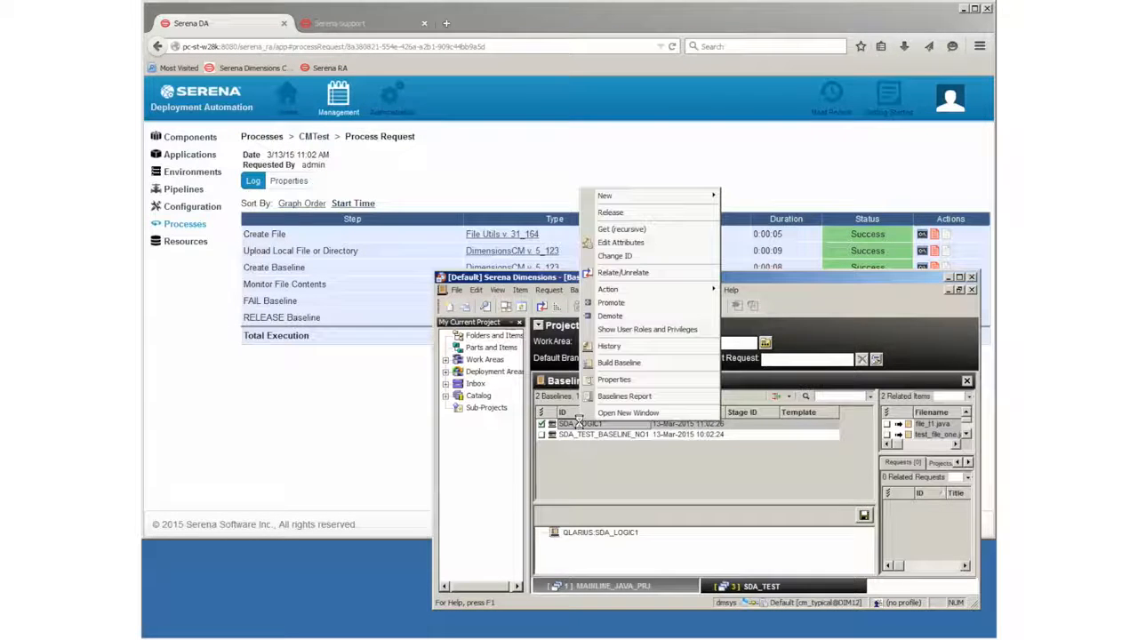
left_click(619, 380)
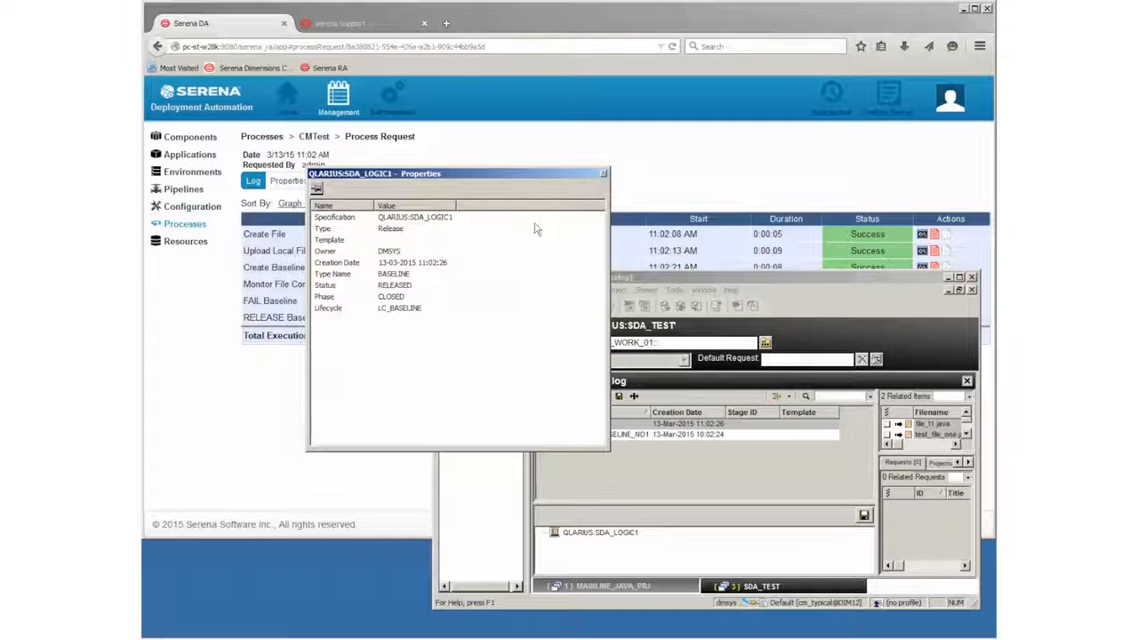
left_click(603, 174)
left_click(303, 437)
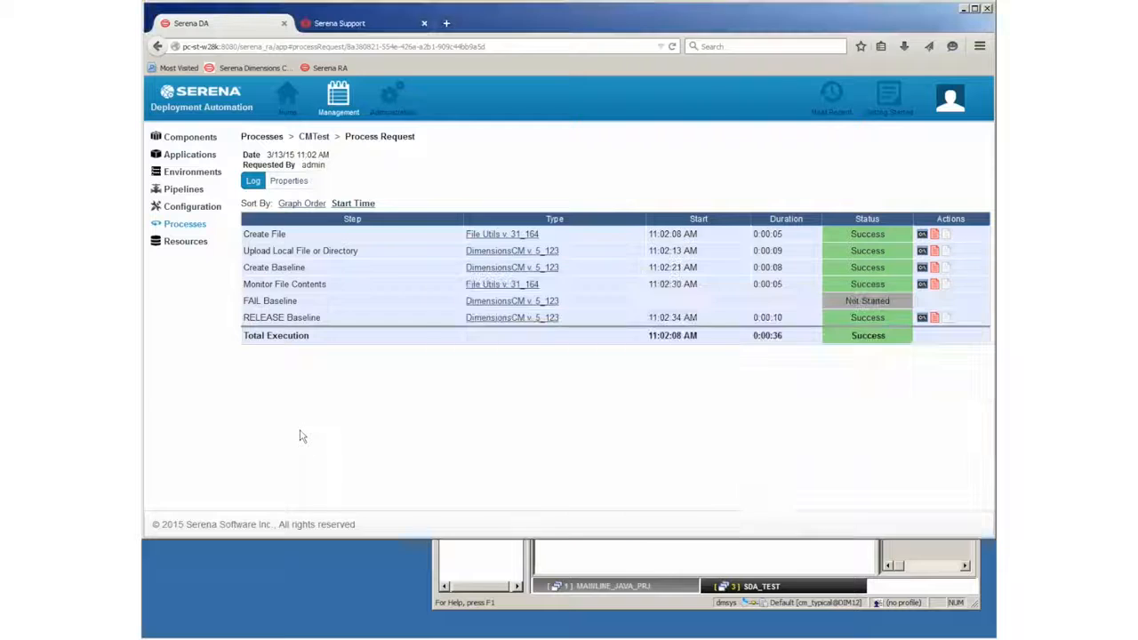
- Enter baseline SDA_LOGIC_FAIL, file failure_file.java and contents 'This is failed content' for a new CMTest run
left_click(314, 136)
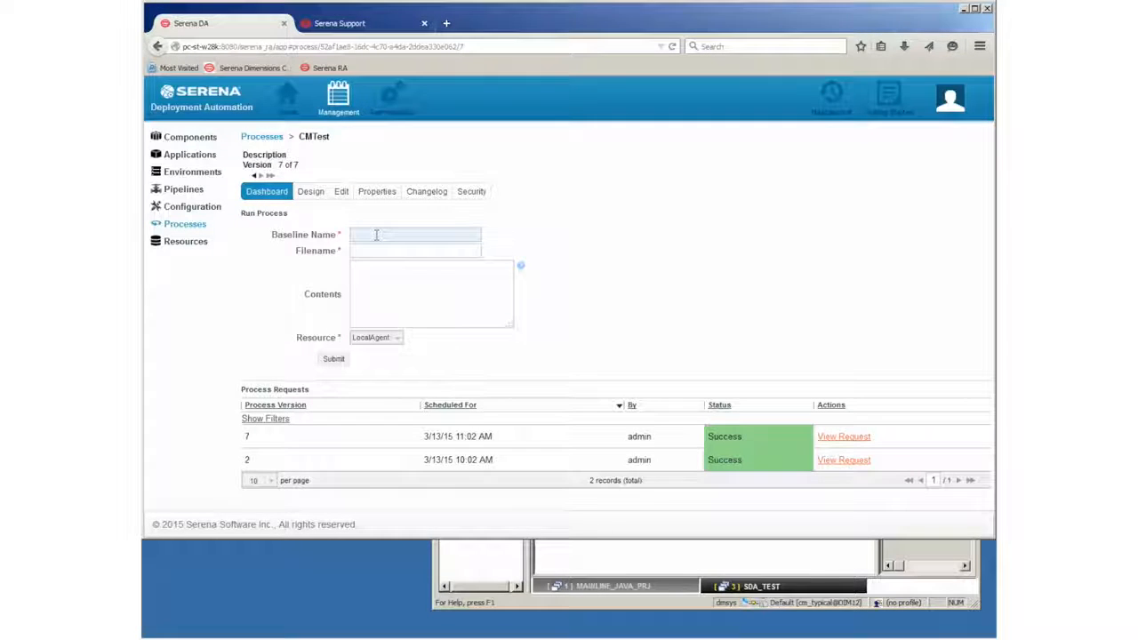
left_click(626, 584)
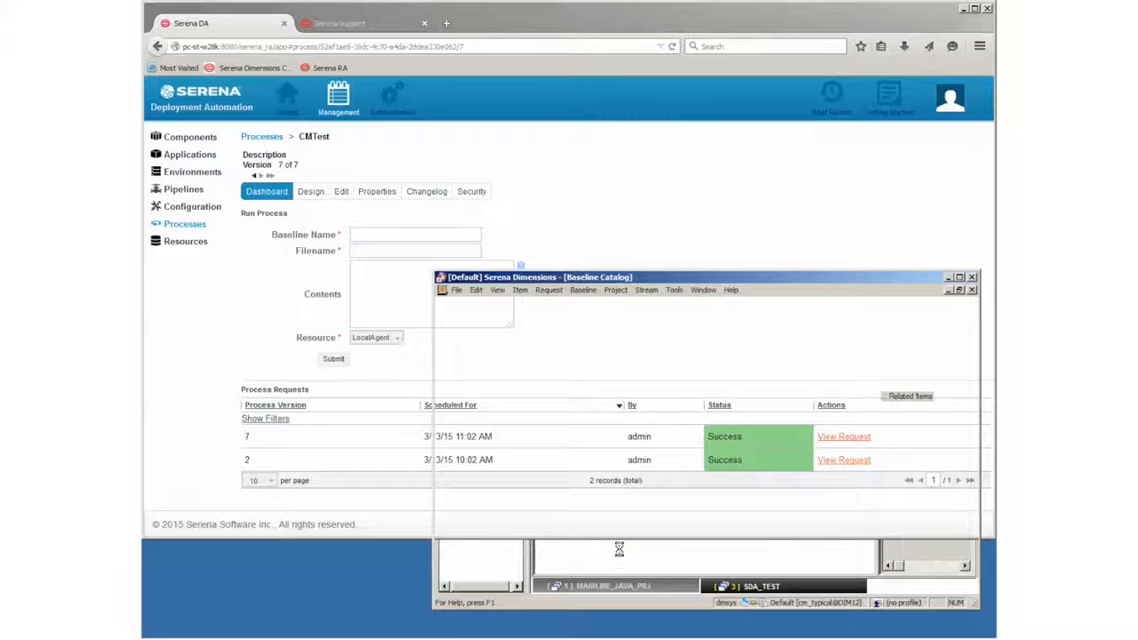
left_click(361, 234)
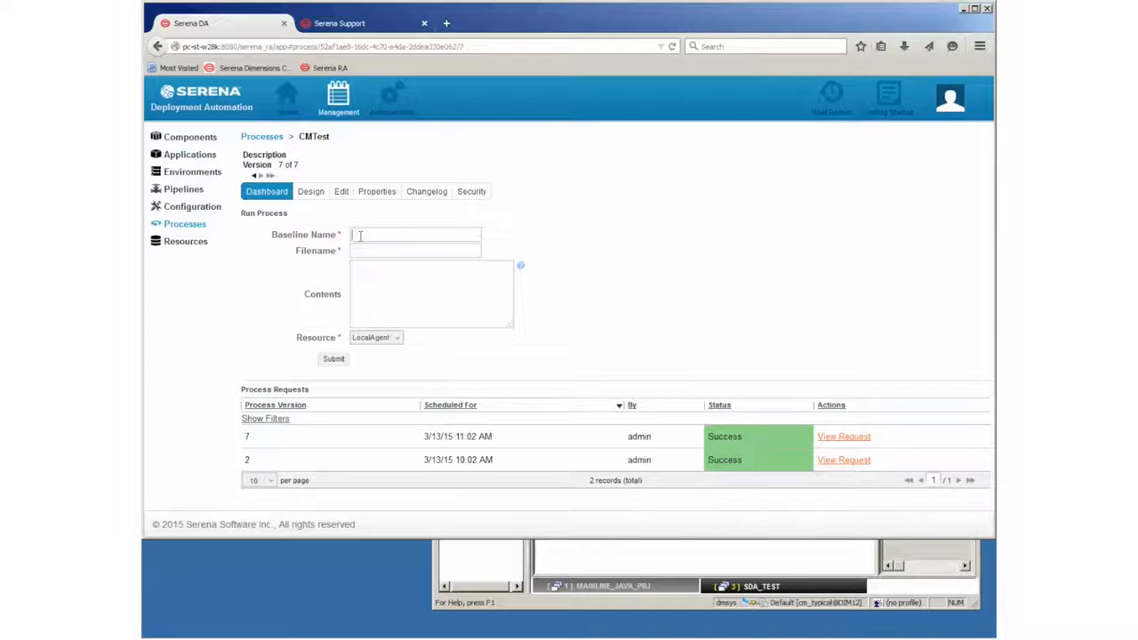
type("SDA_LOGIC_FAIL")
left_click(370, 253)
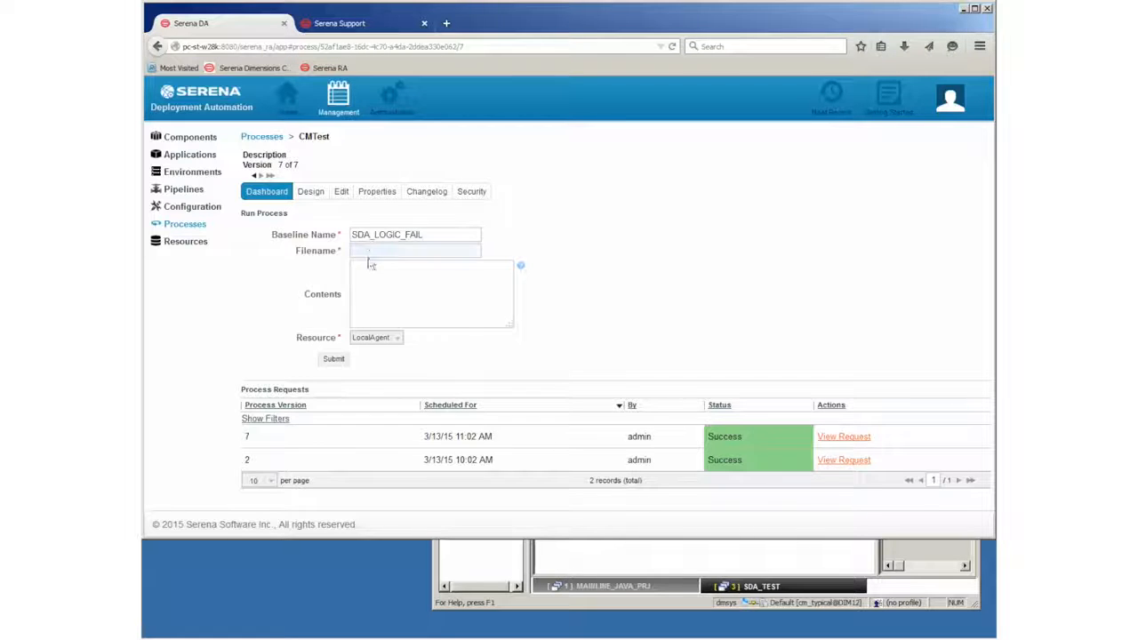
type("failure")
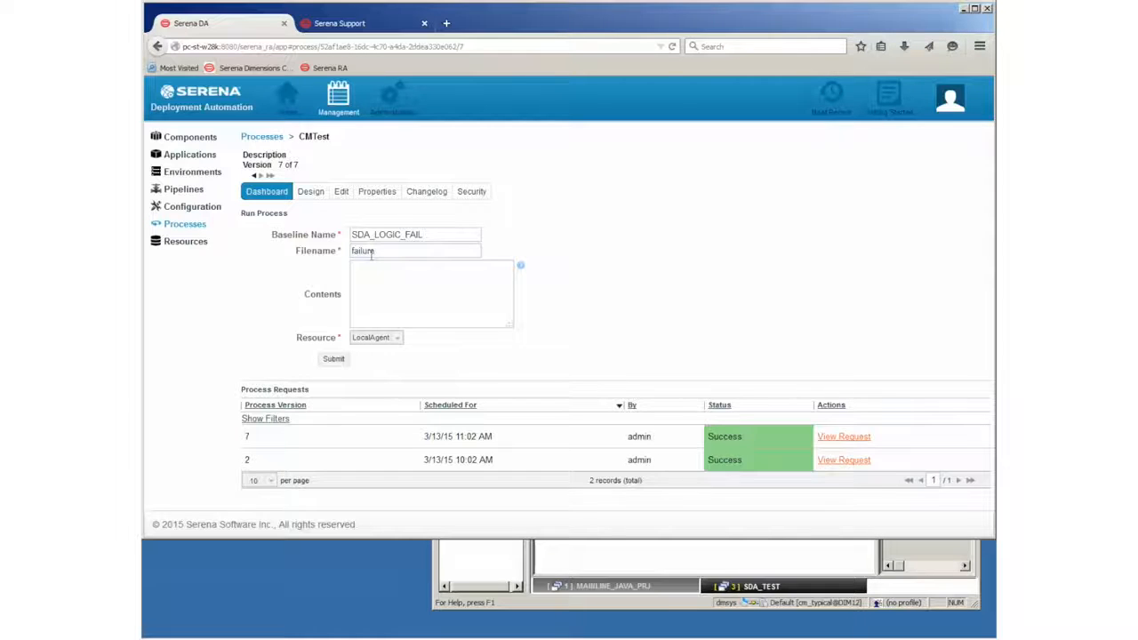
type("_file.java")
left_click(372, 285)
type("This is failed cont")
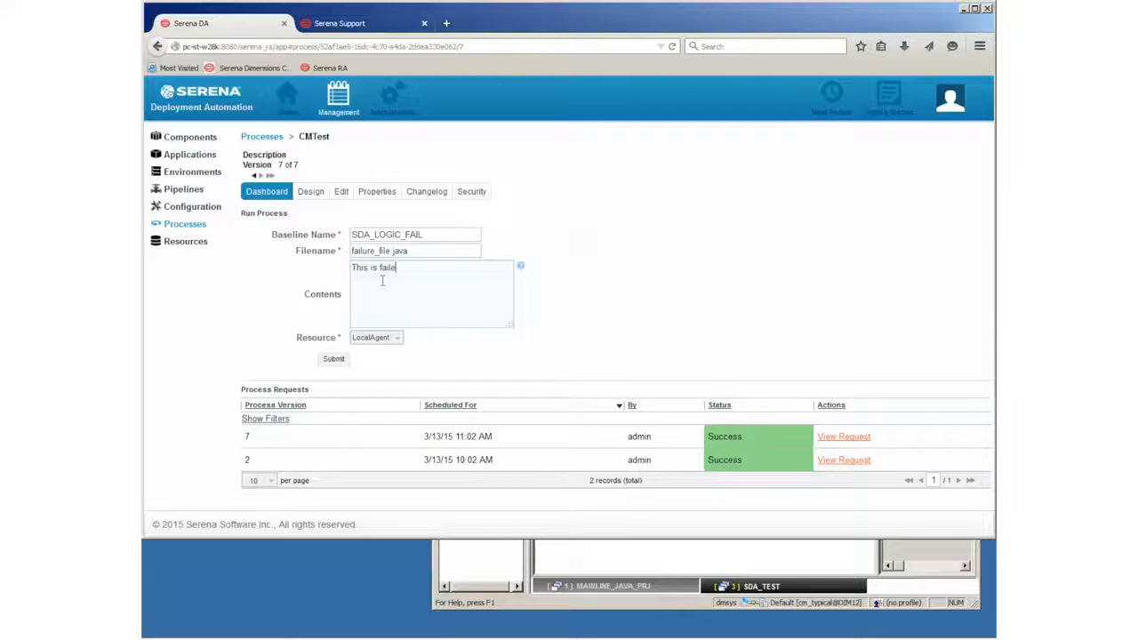
type("ent")
left_click(333, 358)
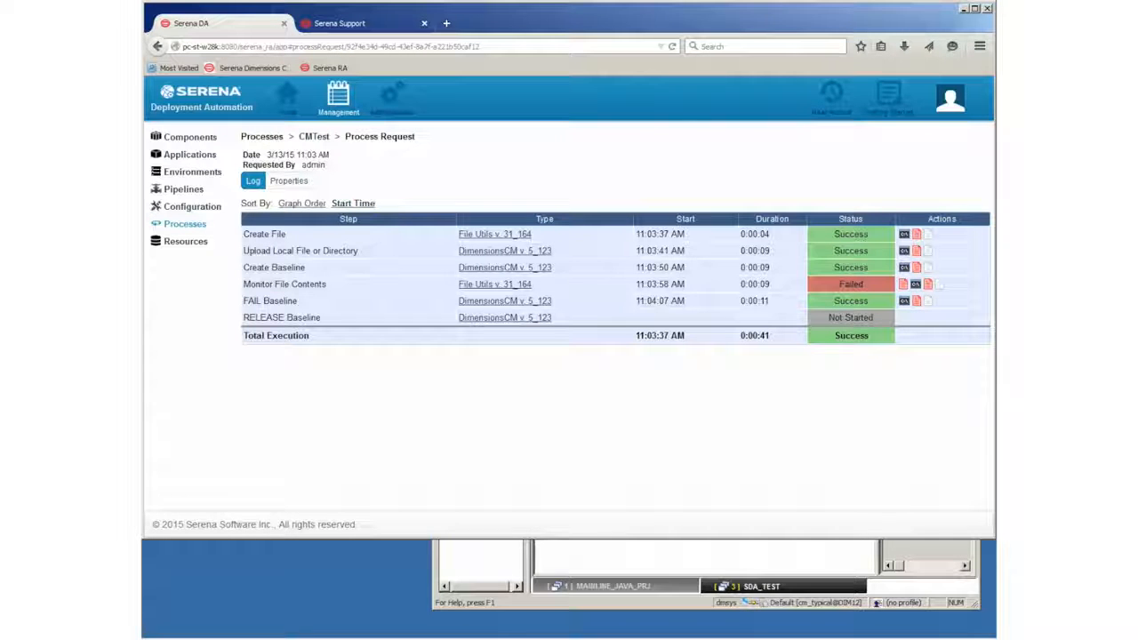
- After the failure-branch run finishes, bring the Dimensions baseline catalog forward showing SDA_LOGIC_FAIL
left_click(655, 569)
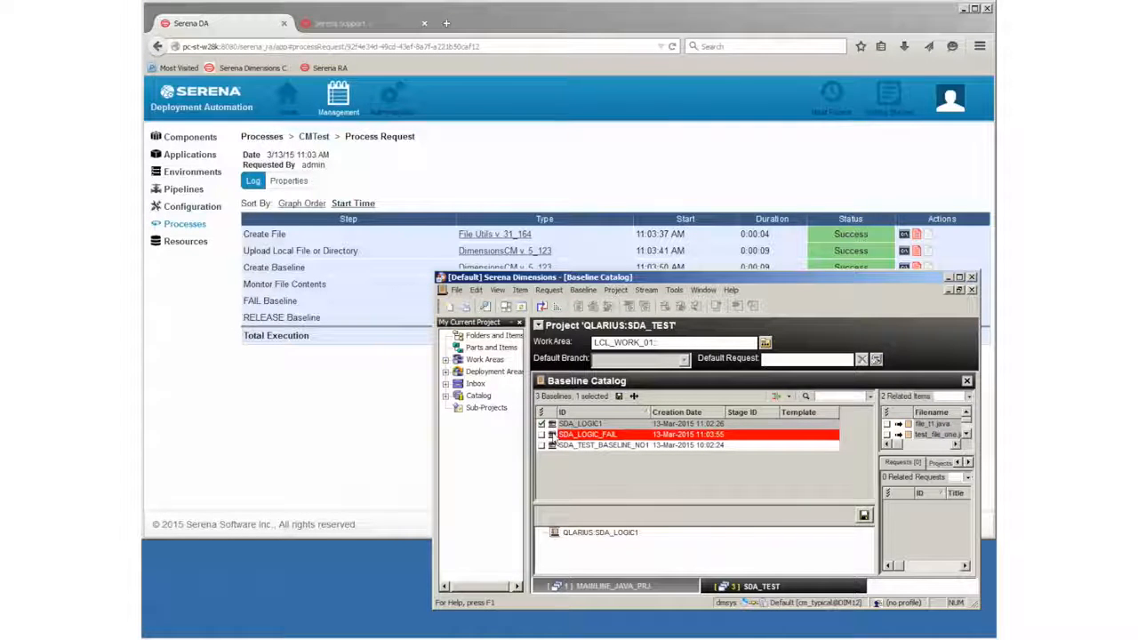
right_click(552, 437)
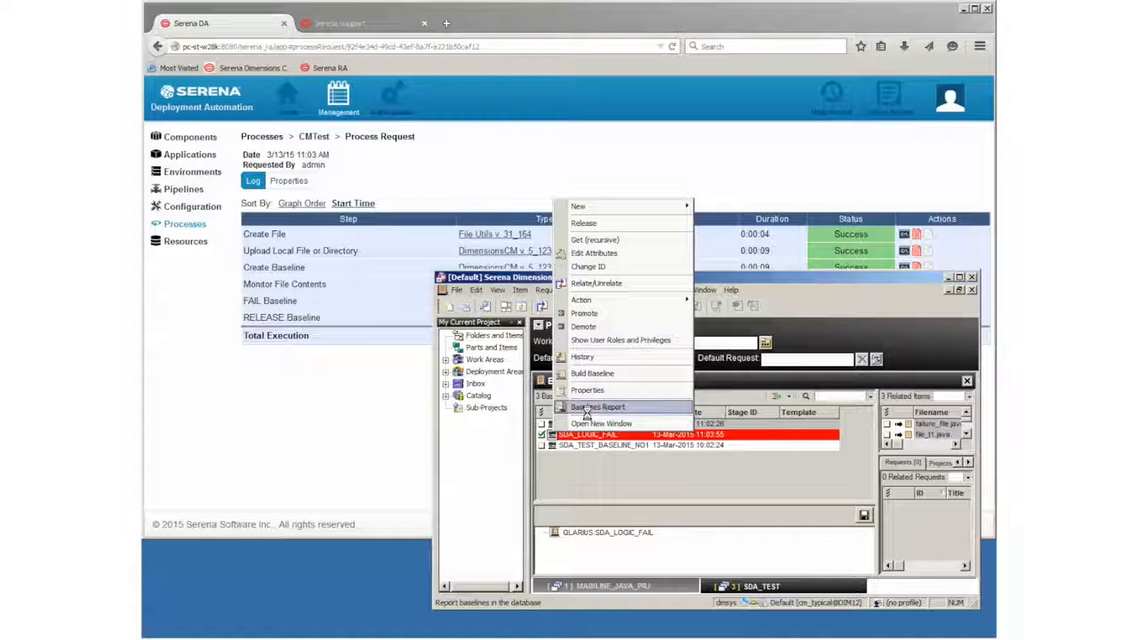
left_click(587, 389)
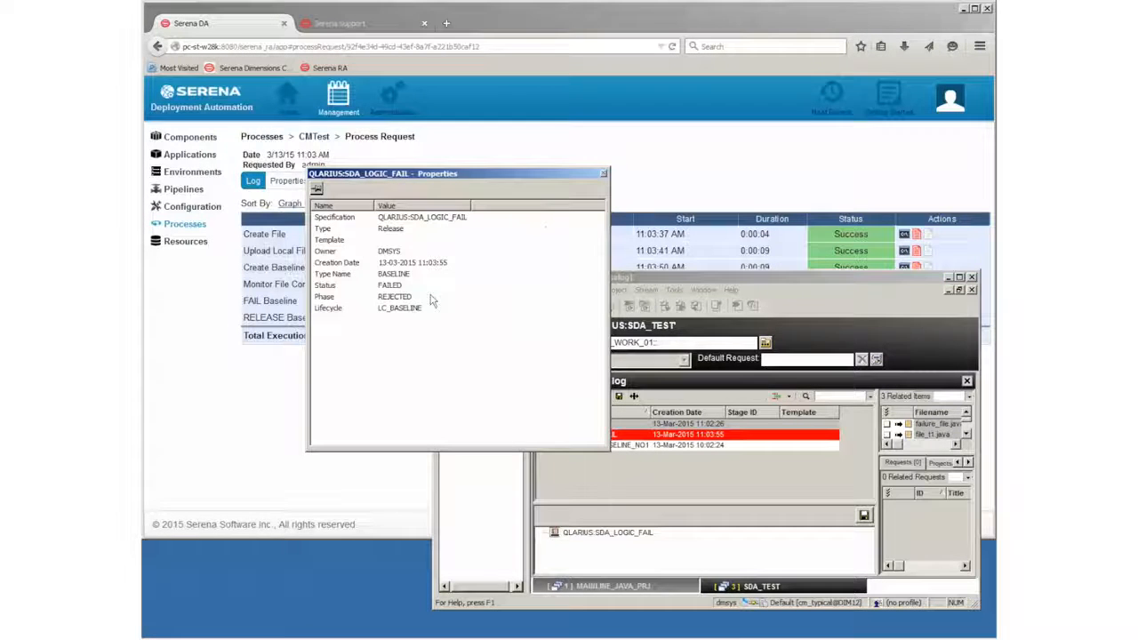
left_click(604, 173)
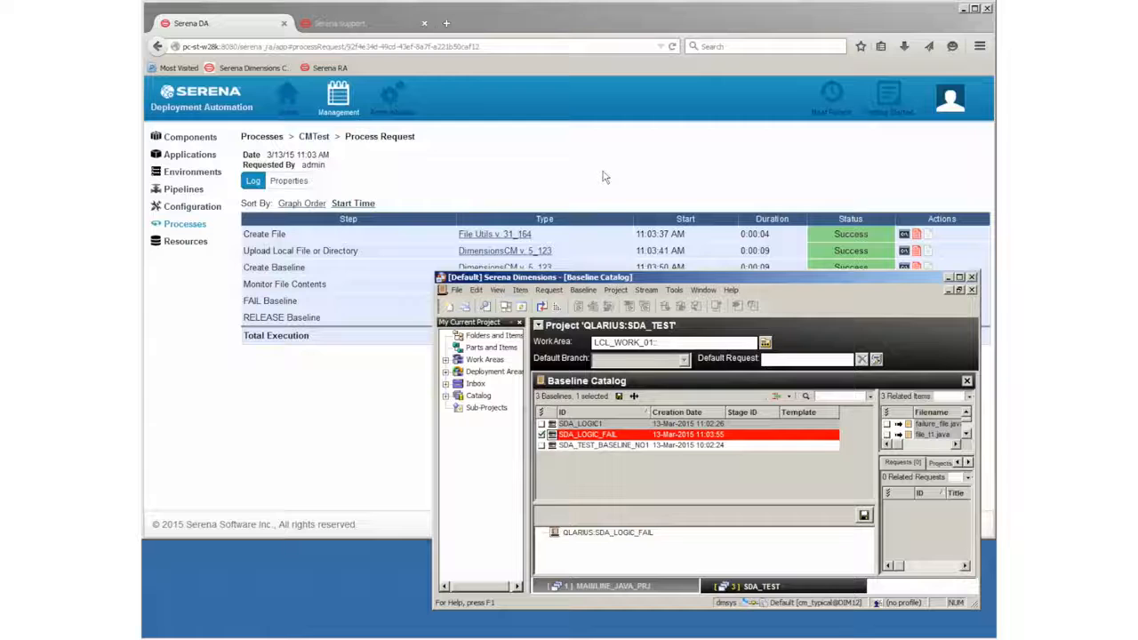